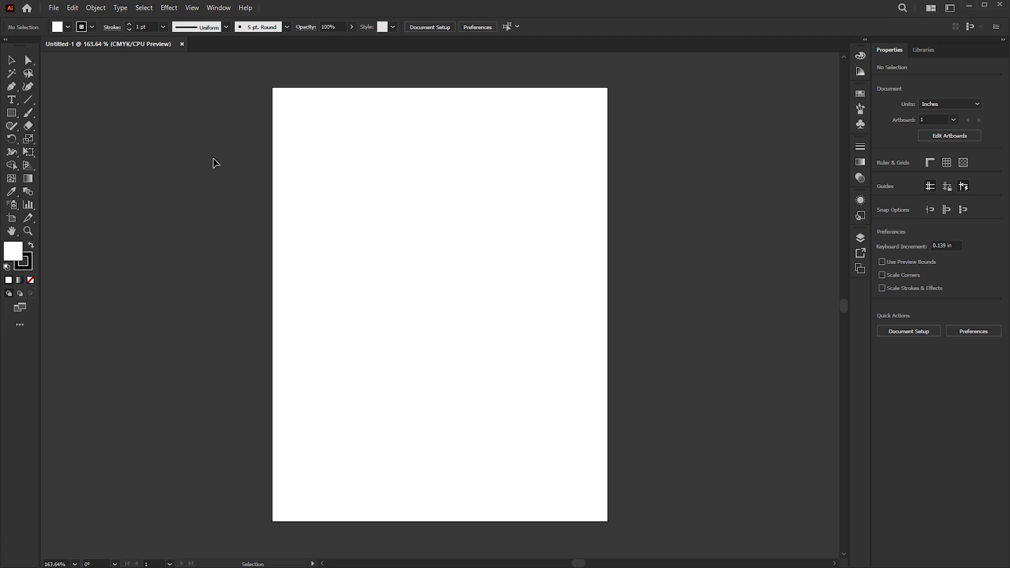
# Draw a rectangle about 3.46 in wide and 4.14 in high in the upper part of the artboard
pyautogui.click(11, 113)
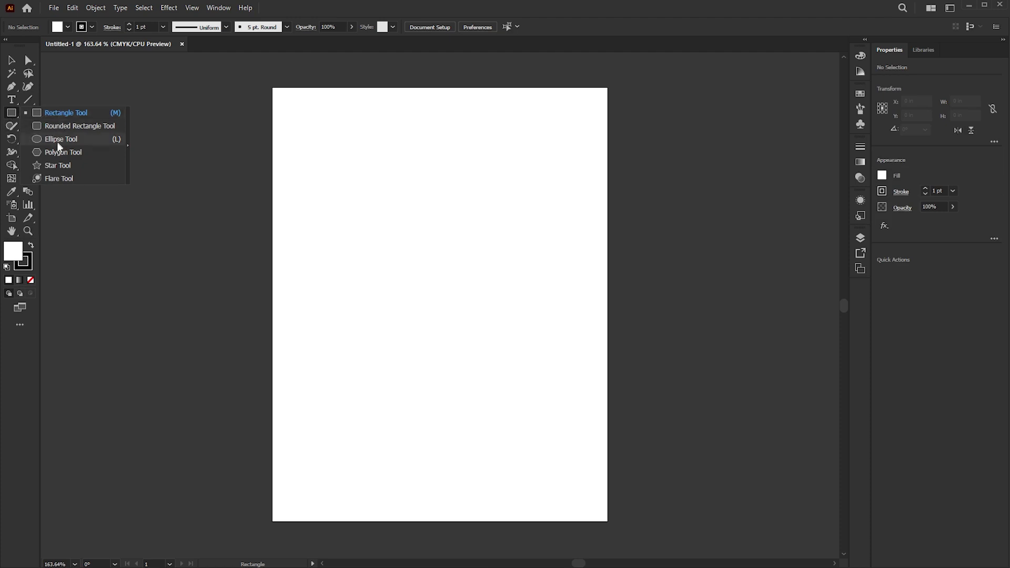
pyautogui.click(64, 109)
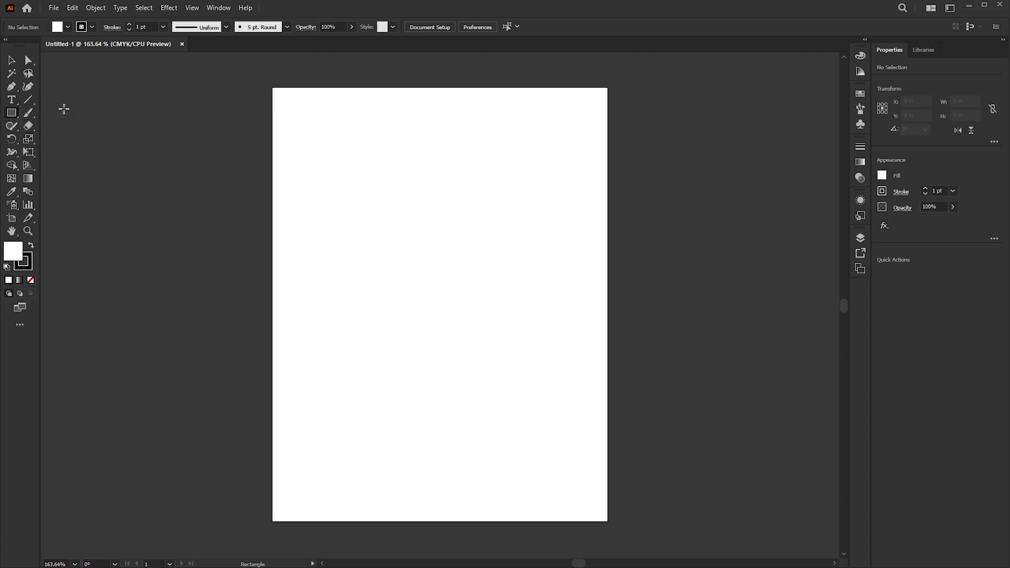
pyautogui.moveTo(314, 173); pyautogui.dragTo(450, 334)
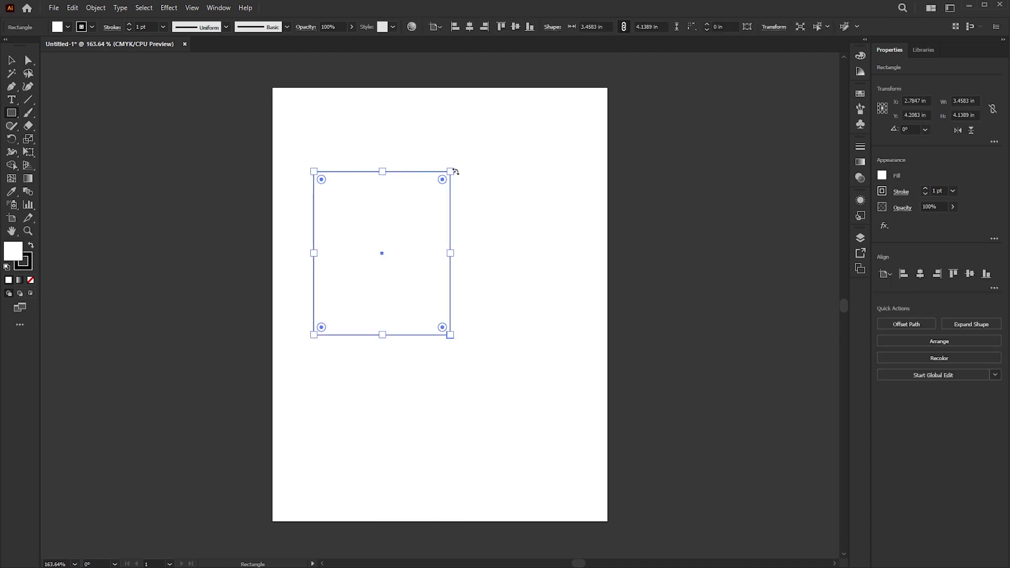
# Fill the rectangle with magenta (#E32DE8)
pyautogui.doubleClick(13, 256)
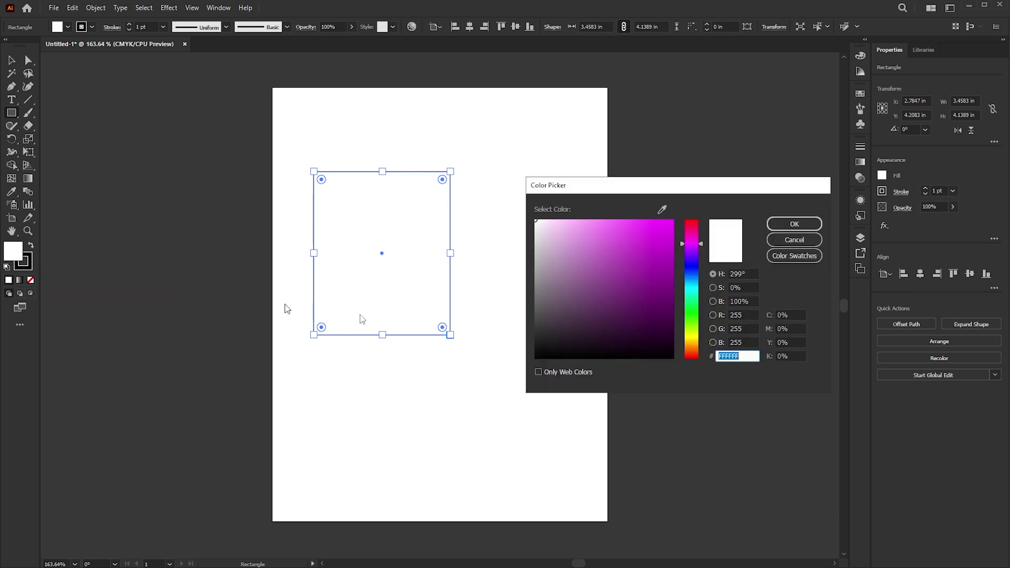
pyautogui.click(647, 232)
pyautogui.click(795, 227)
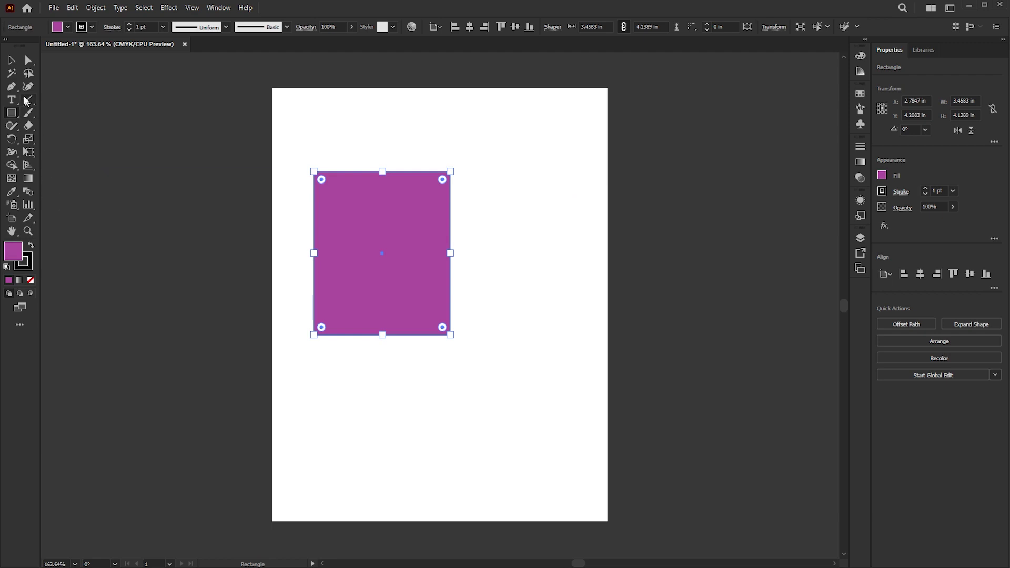
# Move the rectangle closer to the artboard's centre, to about X 3.73 in and Y 5 in
pyautogui.click(11, 60)
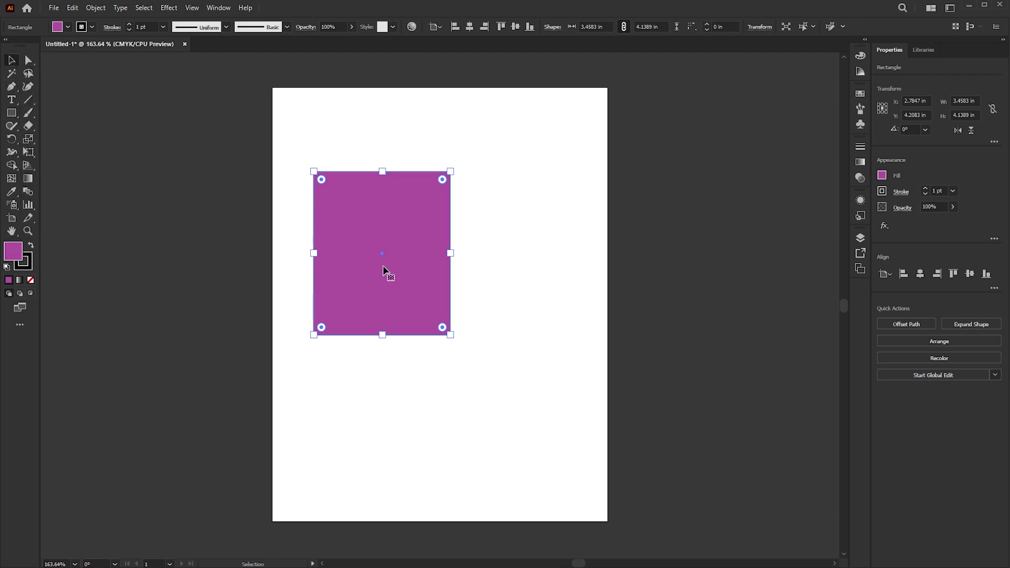
pyautogui.moveTo(383, 266); pyautogui.dragTo(437, 264)
pyautogui.click(520, 277)
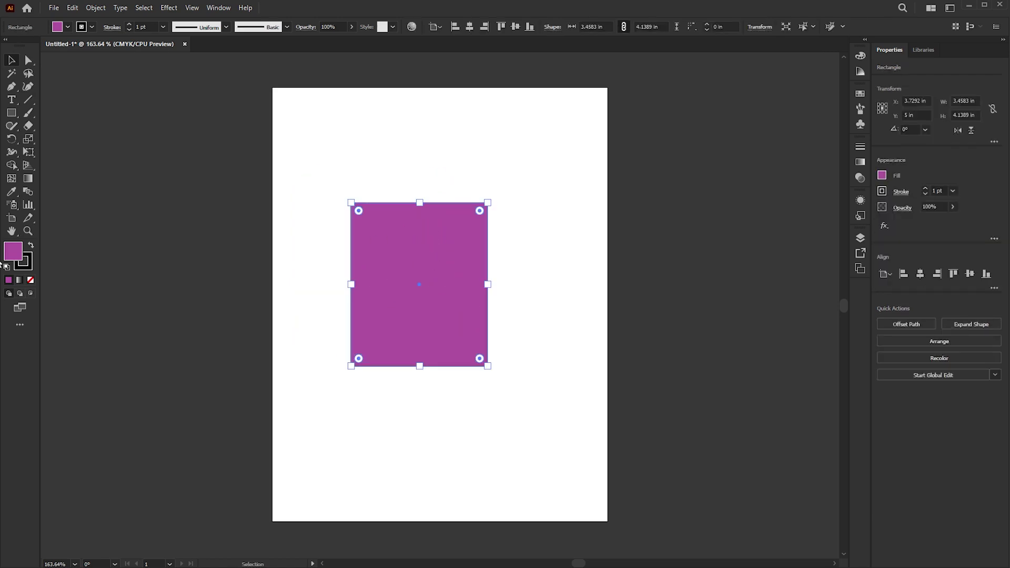
# Change the rectangle's fill to lime green (#ABD81E)
pyautogui.doubleClick(13, 251)
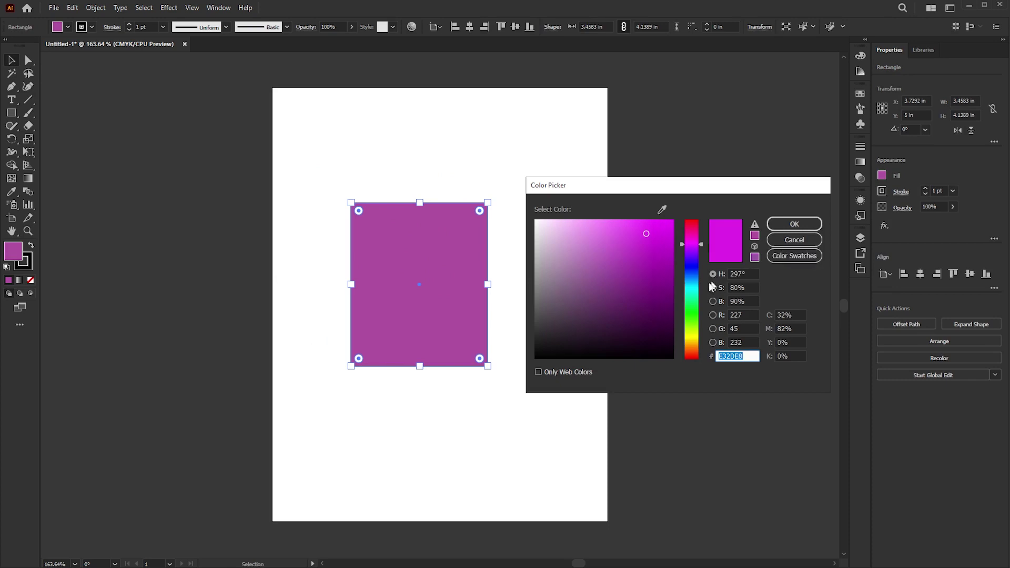
pyautogui.click(696, 329)
pyautogui.click(653, 241)
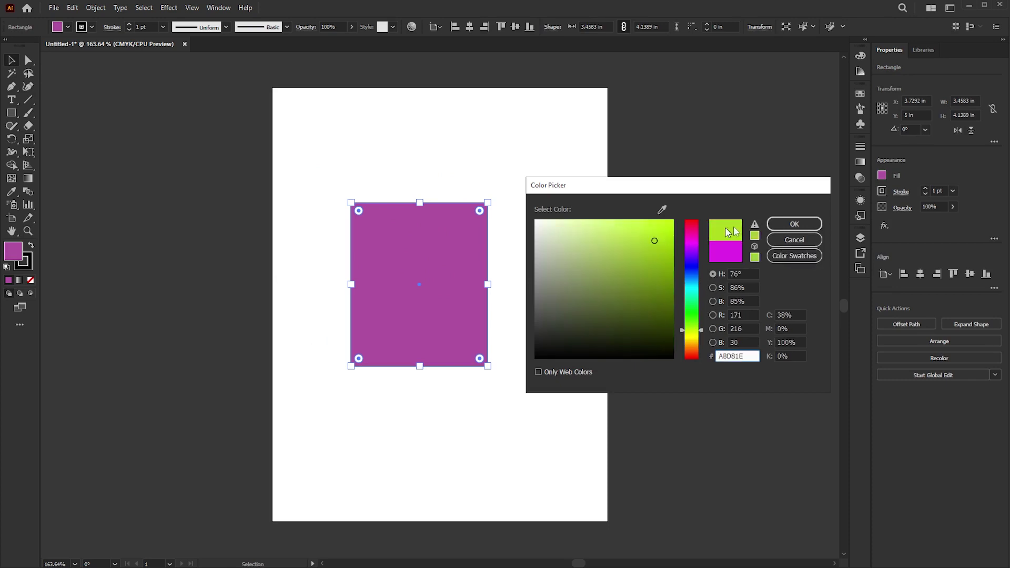
pyautogui.click(793, 224)
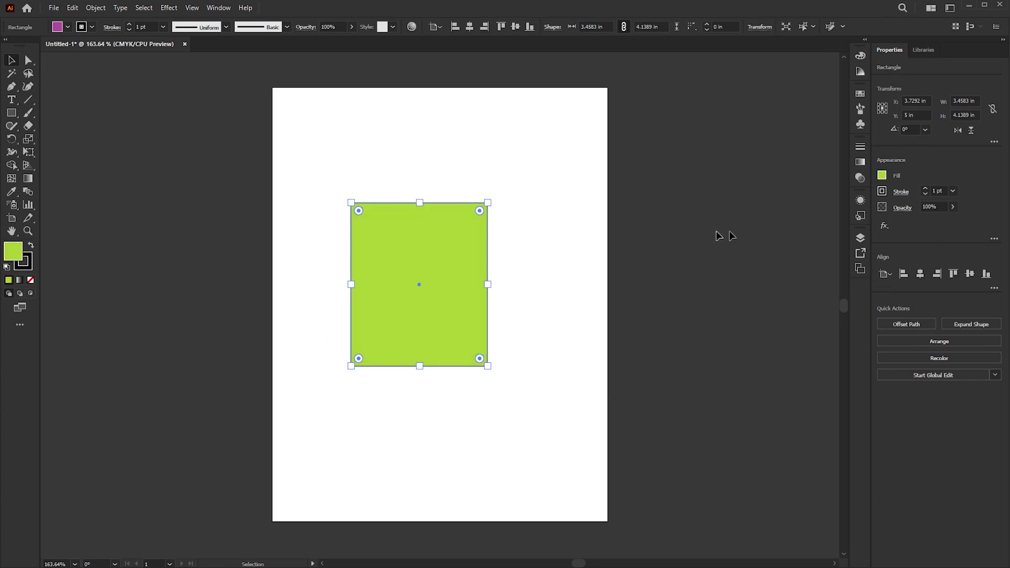
# Deselect the rectangle and set the current fill color to red (#EA1313) with nothing selected
pyautogui.click(262, 260)
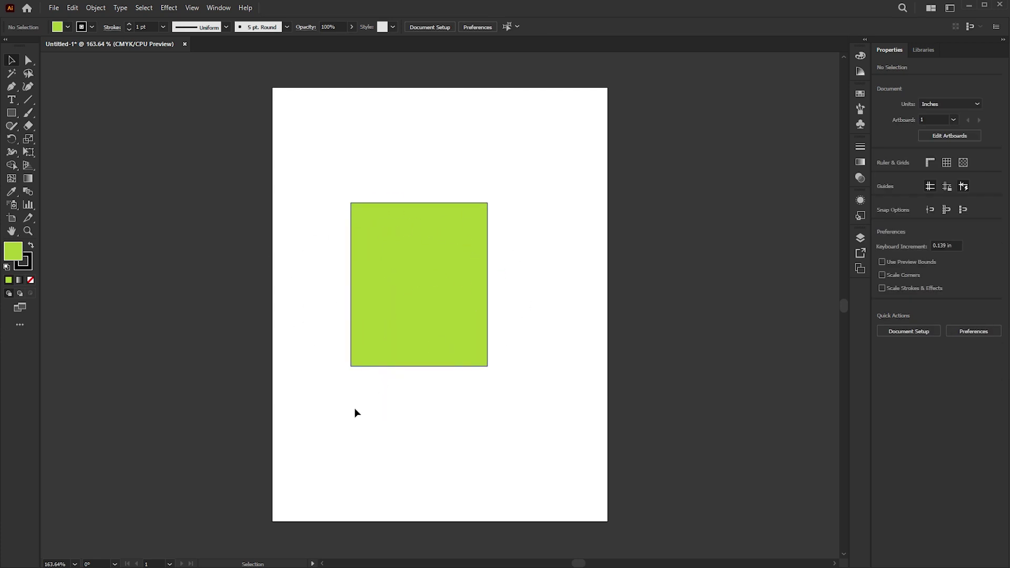
pyautogui.doubleClick(18, 252)
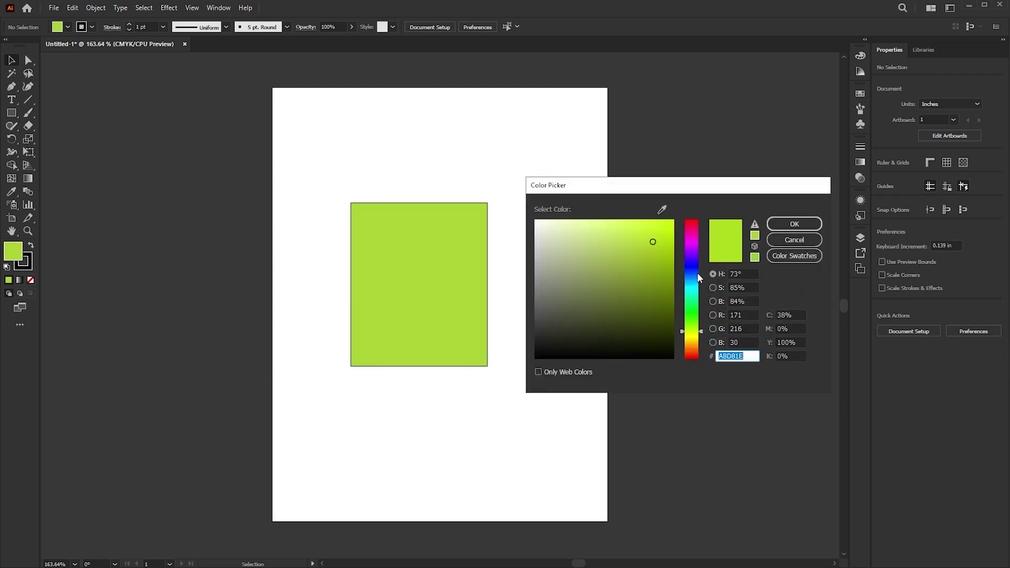
pyautogui.moveTo(696, 272); pyautogui.dragTo(705, 359)
pyautogui.click(664, 230)
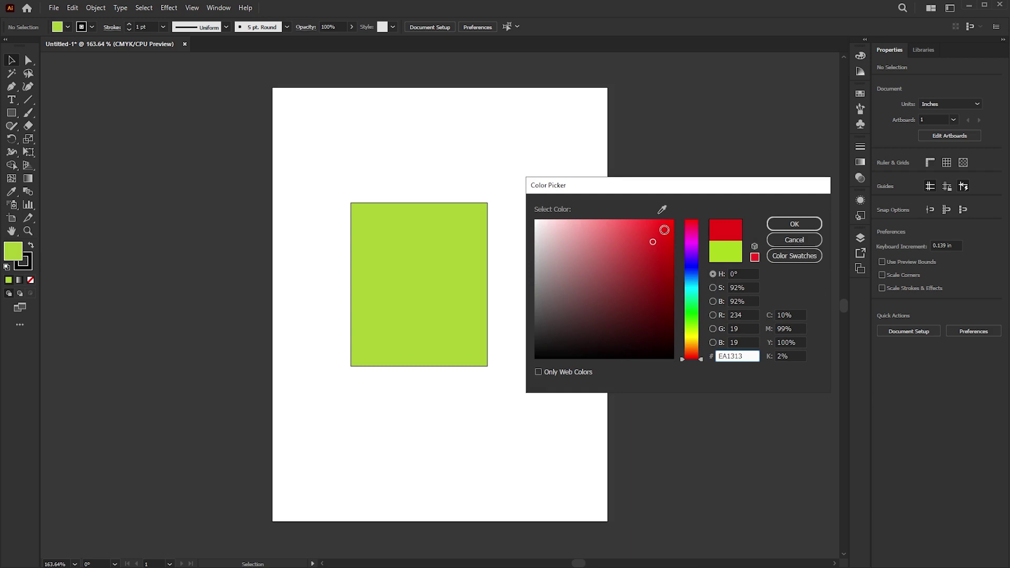
pyautogui.click(791, 223)
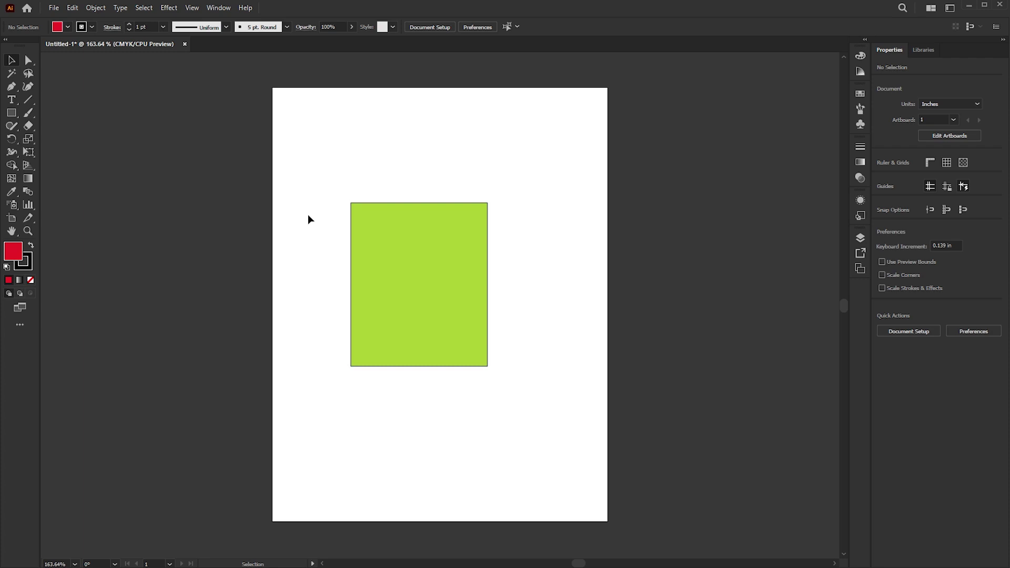
# Fill the green rectangle with dark teal and move it to about X 4.25 in and Y 5.13 in
pyautogui.click(407, 270)
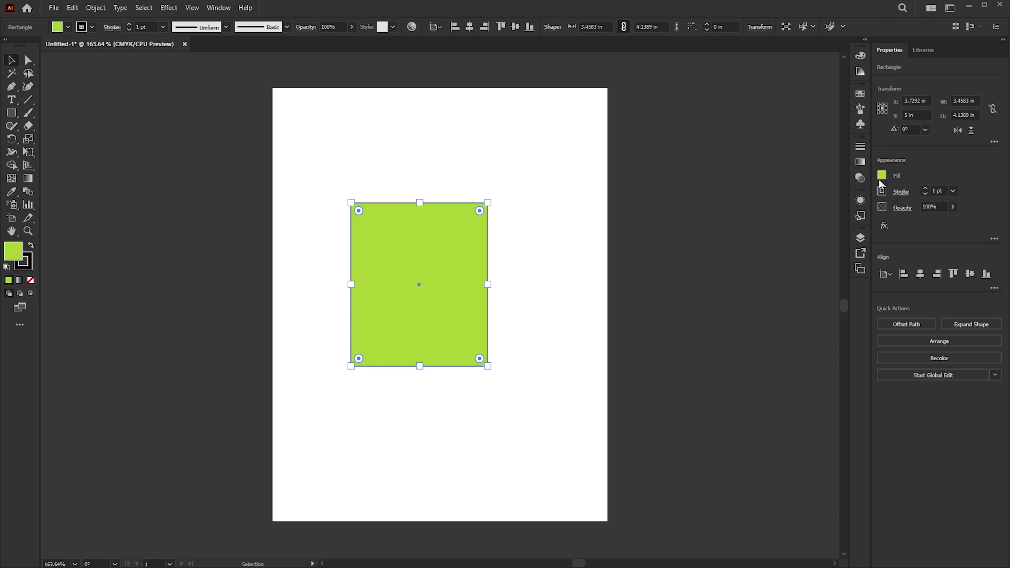
pyautogui.doubleClick(16, 256)
pyautogui.moveTo(696, 271); pyautogui.dragTo(697, 292)
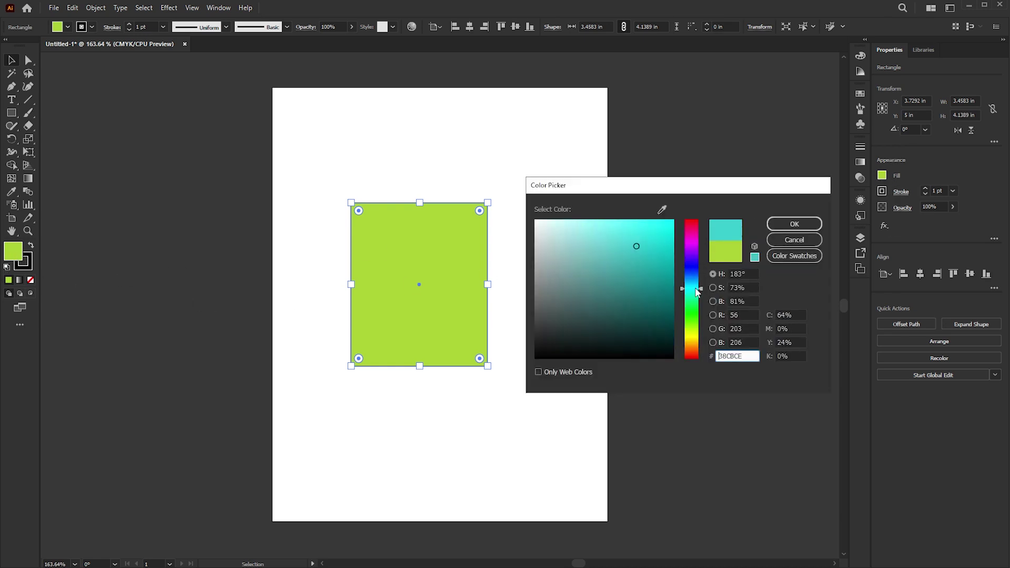
pyautogui.moveTo(663, 246); pyautogui.dragTo(663, 285)
pyautogui.click(803, 217)
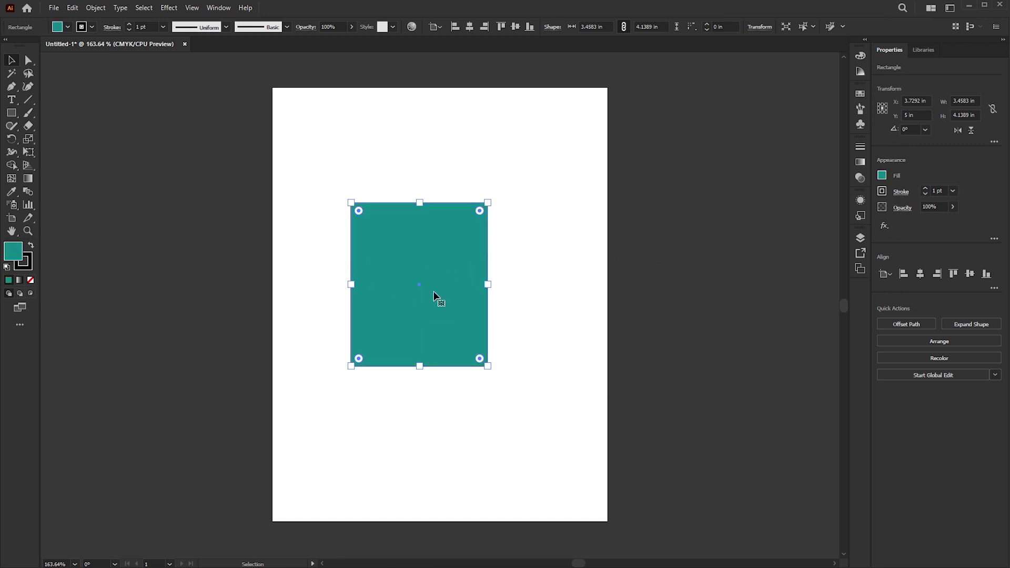
pyautogui.moveTo(434, 295); pyautogui.dragTo(454, 300)
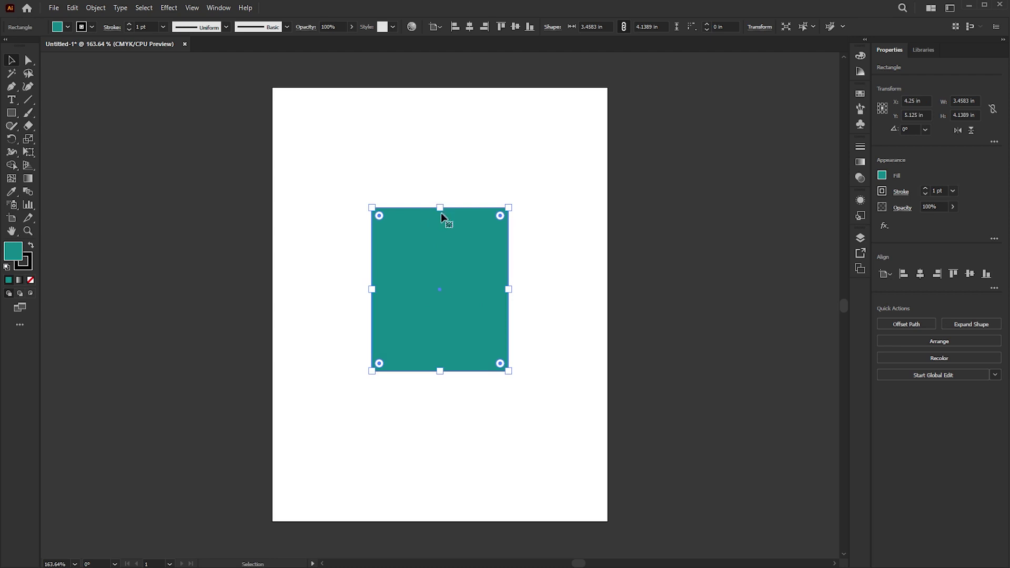
# Stretch the rectangle to about 4.75 in wide and pull its side edges inward to about 2.27 in wide
pyautogui.scroll(1, 415, 282)
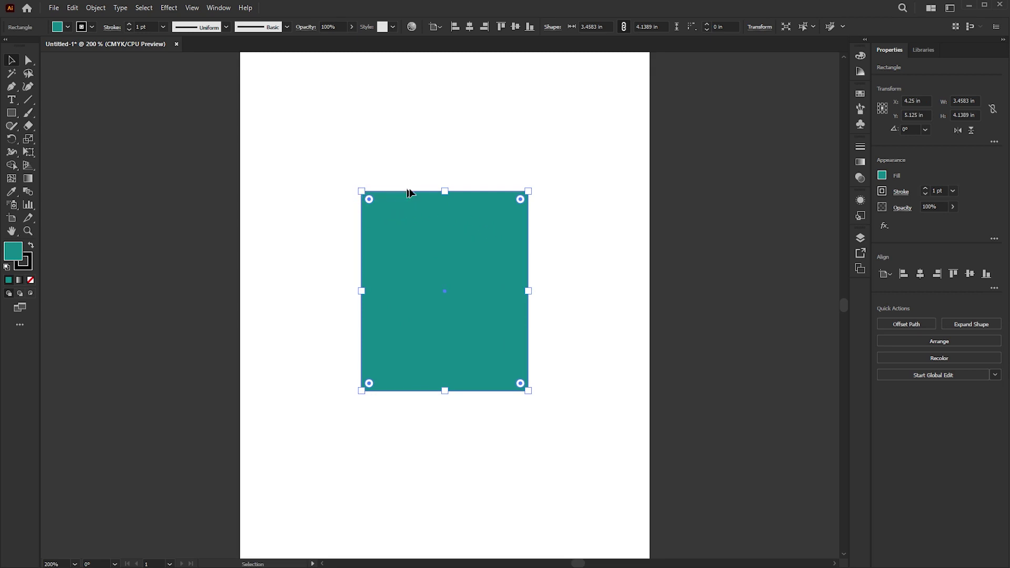
pyautogui.click(607, 241)
pyautogui.click(452, 263)
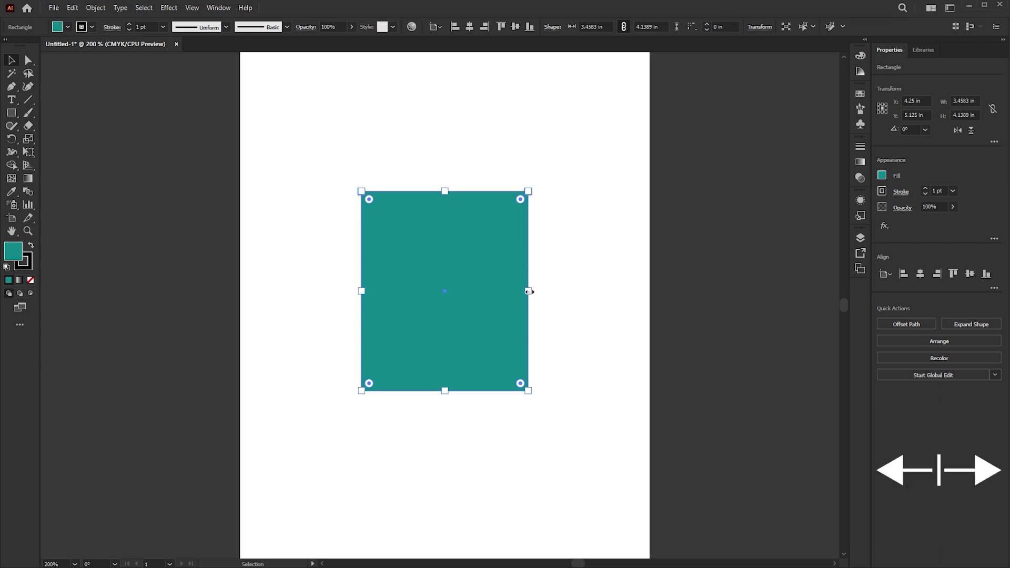
pyautogui.moveTo(529, 290); pyautogui.dragTo(601, 288)
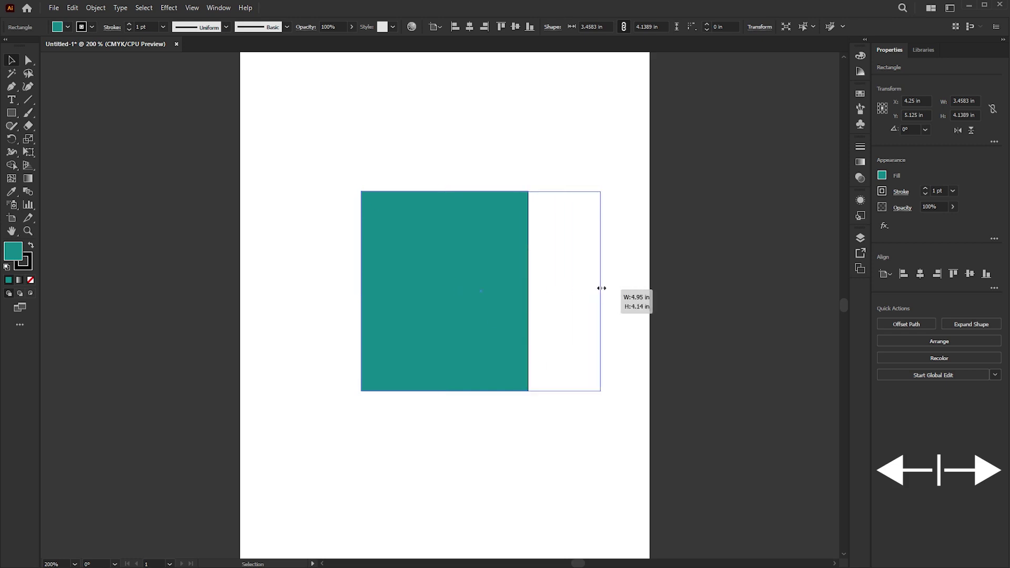
pyautogui.moveTo(601, 289); pyautogui.dragTo(591, 288)
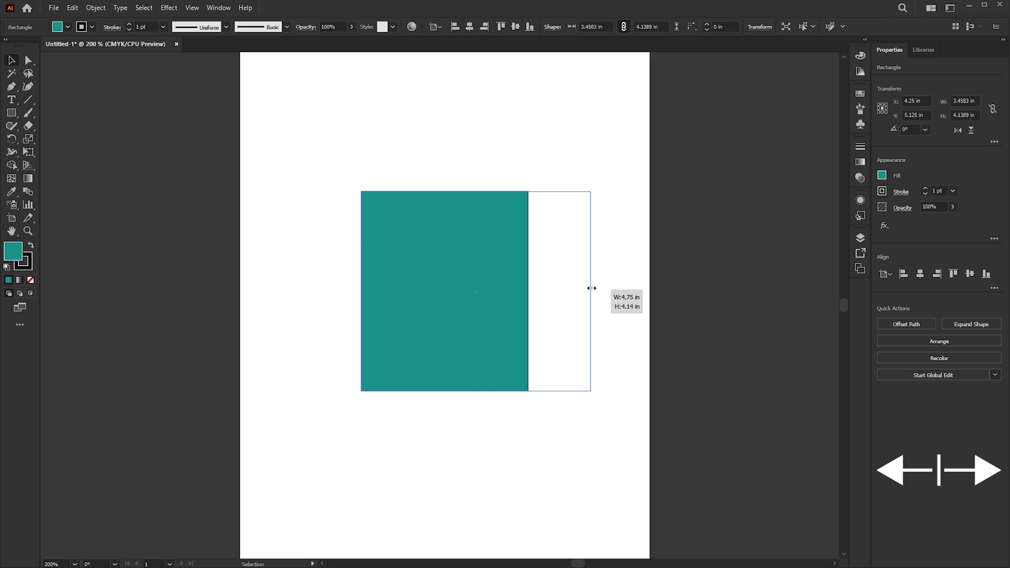
pyautogui.moveTo(592, 288); pyautogui.dragTo(591, 288)
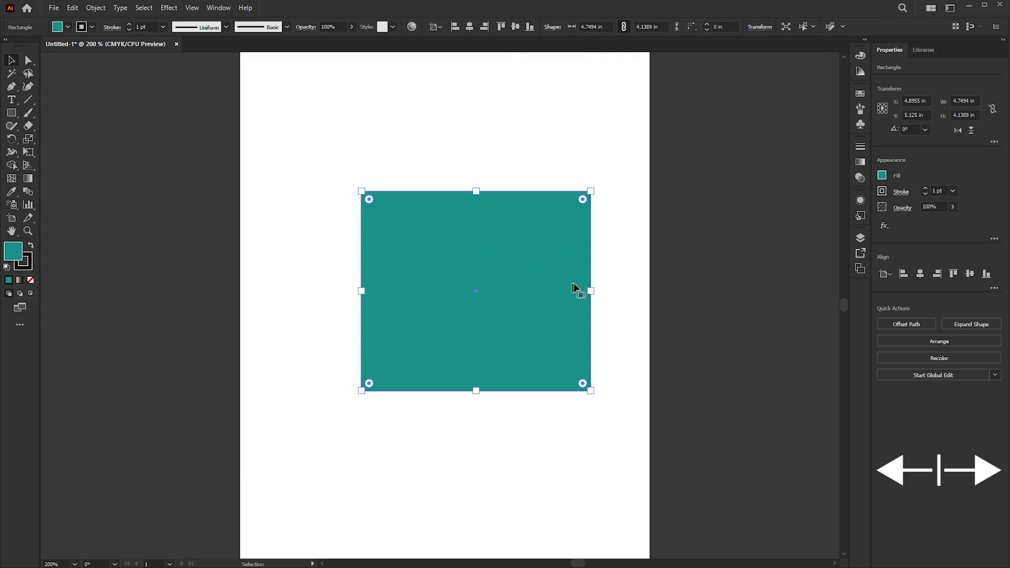
pyautogui.moveTo(591, 291); pyautogui.dragTo(477, 290)
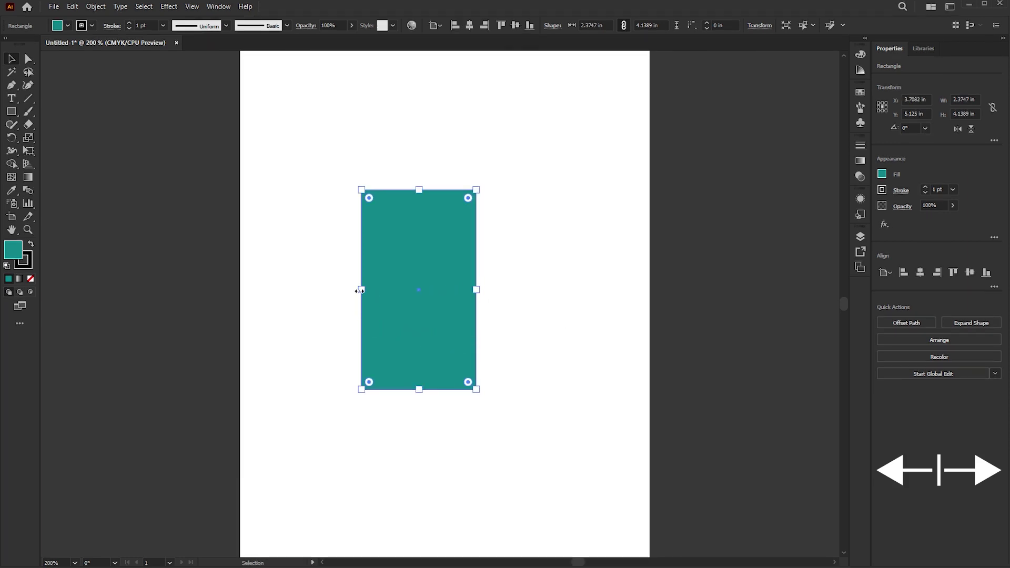
pyautogui.moveTo(361, 289)
pyautogui.mouseDown()
pyautogui.moveTo(257, 287)
pyautogui.moveTo(367, 293)
pyautogui.mouseUp()
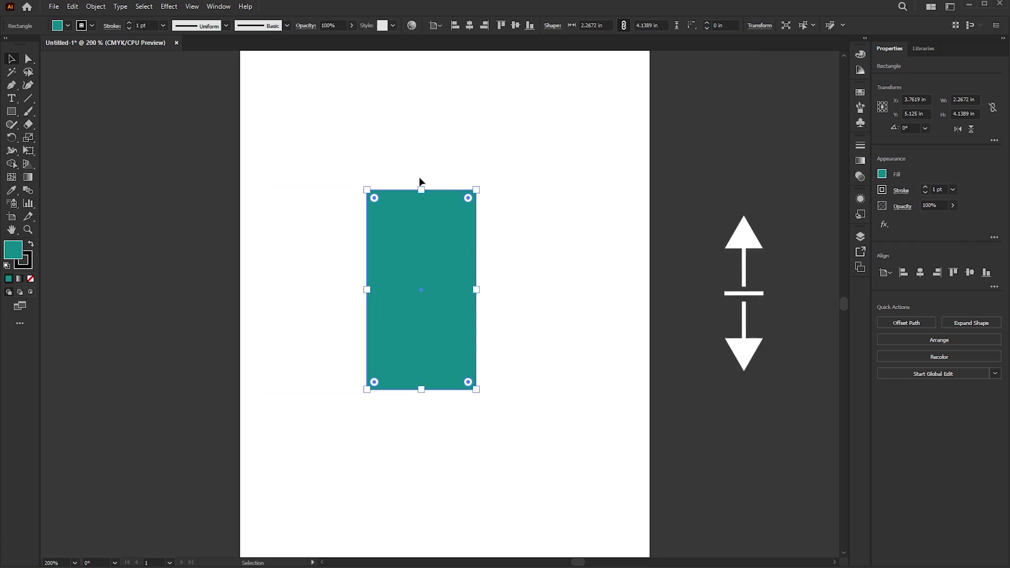
# Resize the rectangle from its top and bottom edges to about 4.23 in high and move it to about Y 5.54 in
pyautogui.moveTo(421, 190)
pyautogui.mouseDown()
pyautogui.moveTo(421, 75)
pyautogui.moveTo(421, 206)
pyautogui.mouseUp()
pyautogui.moveTo(421, 390); pyautogui.dragTo(420, 486)
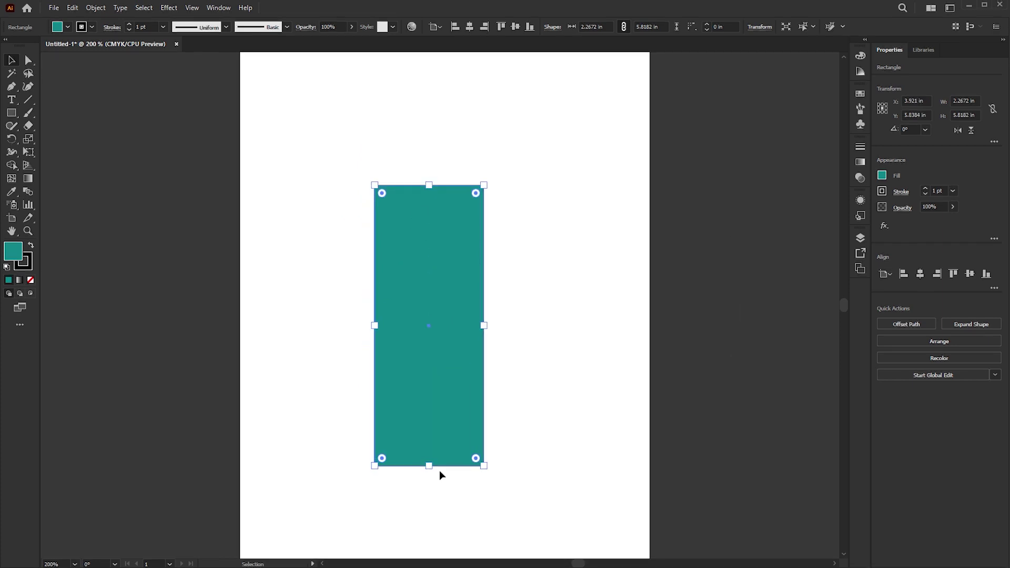
pyautogui.moveTo(429, 465); pyautogui.dragTo(433, 389)
pyautogui.moveTo(427, 326); pyautogui.dragTo(428, 350)
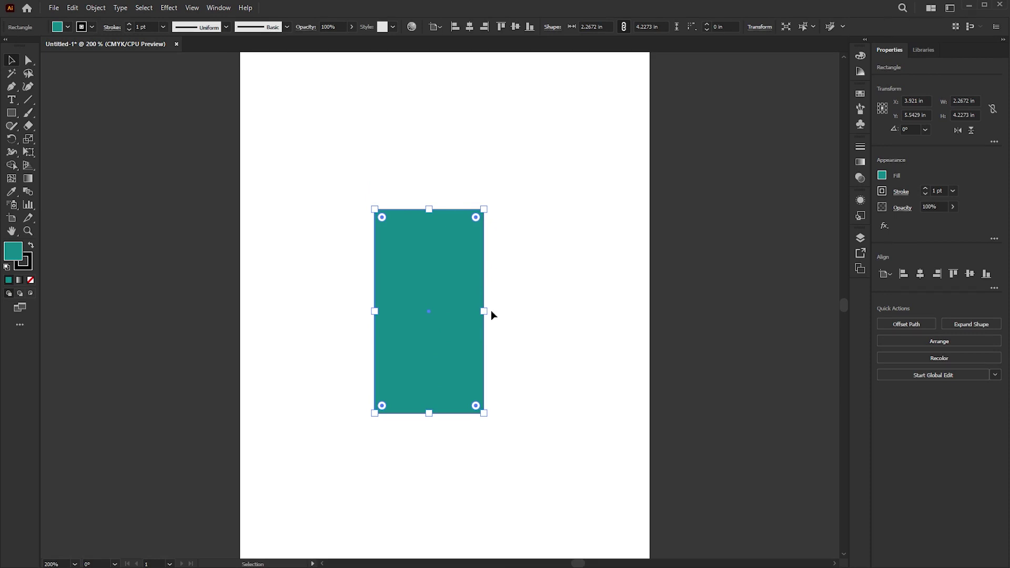
# Try rotating the rectangle freehand from its side edge and its lower corner, undoing each rotation
pyautogui.moveTo(491, 311); pyautogui.dragTo(502, 338)
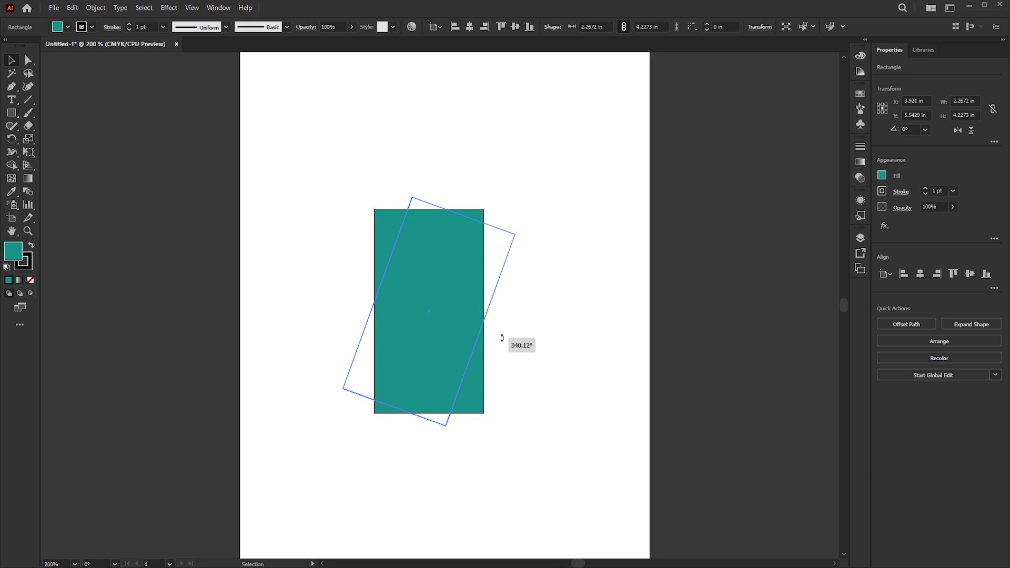
pyautogui.moveTo(501, 338); pyautogui.dragTo(488, 324)
pyautogui.hotkey('ctrl', 'z')
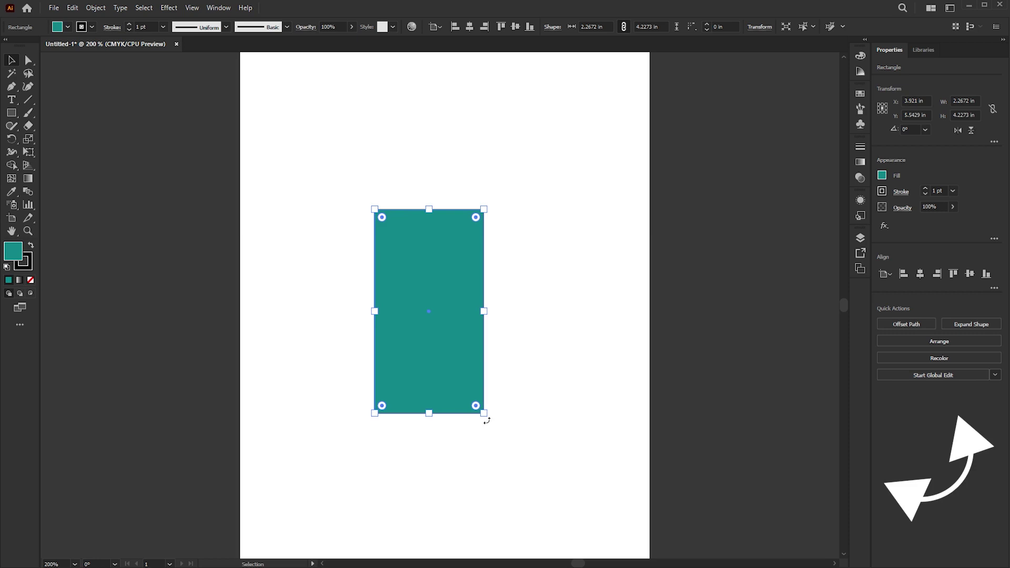
pyautogui.moveTo(486, 421); pyautogui.dragTo(536, 319)
pyautogui.hotkey('ctrl', 'z')
# Rotate the rectangle freehand to about 36° counterclockwise, undo the rotation and deselect the rectangle
pyautogui.moveTo(487, 415); pyautogui.dragTo(535, 358)
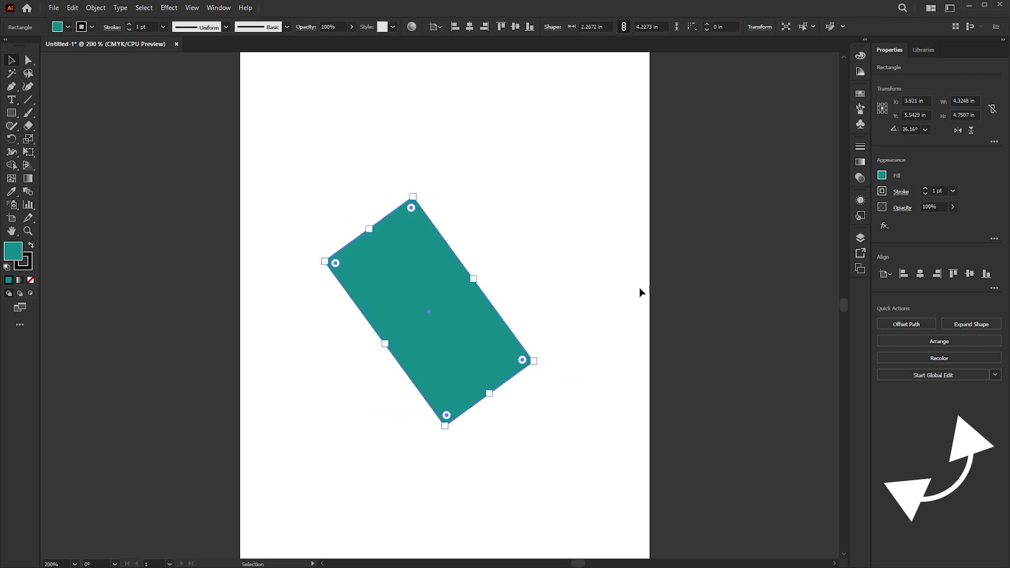
pyautogui.click(916, 128)
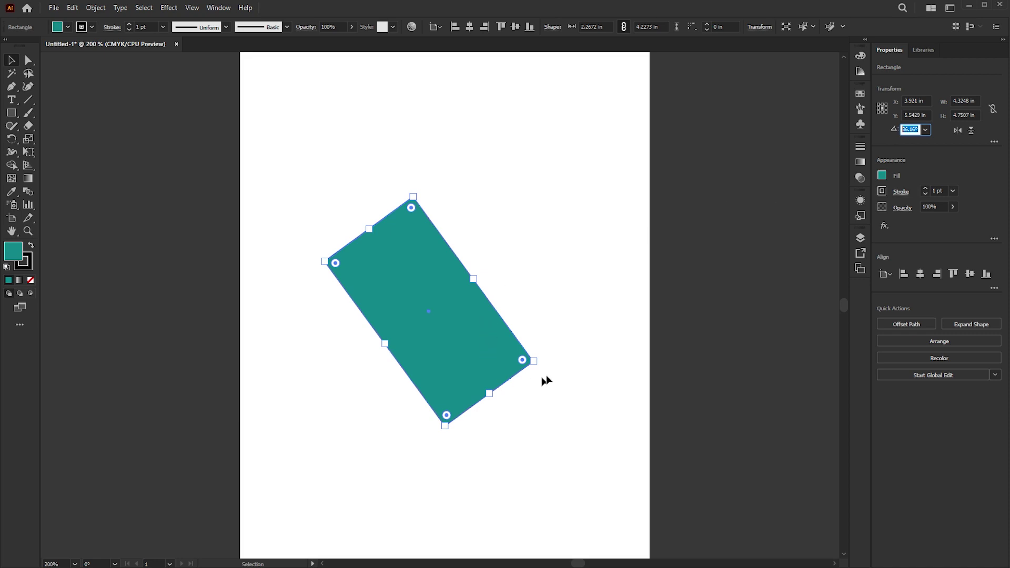
pyautogui.hotkey('ctrl', 'z')
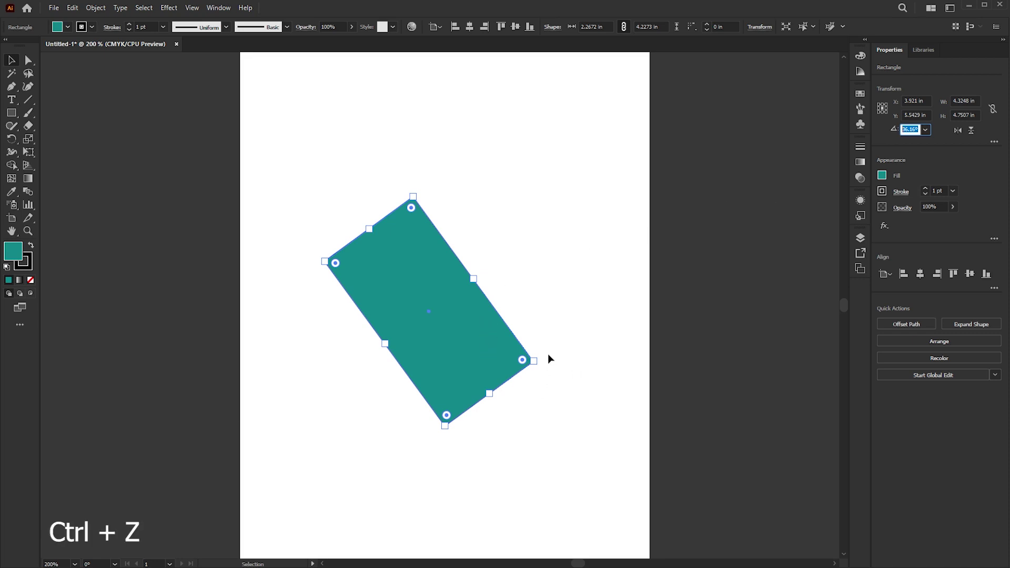
pyautogui.hotkey('ctrl', 'z')
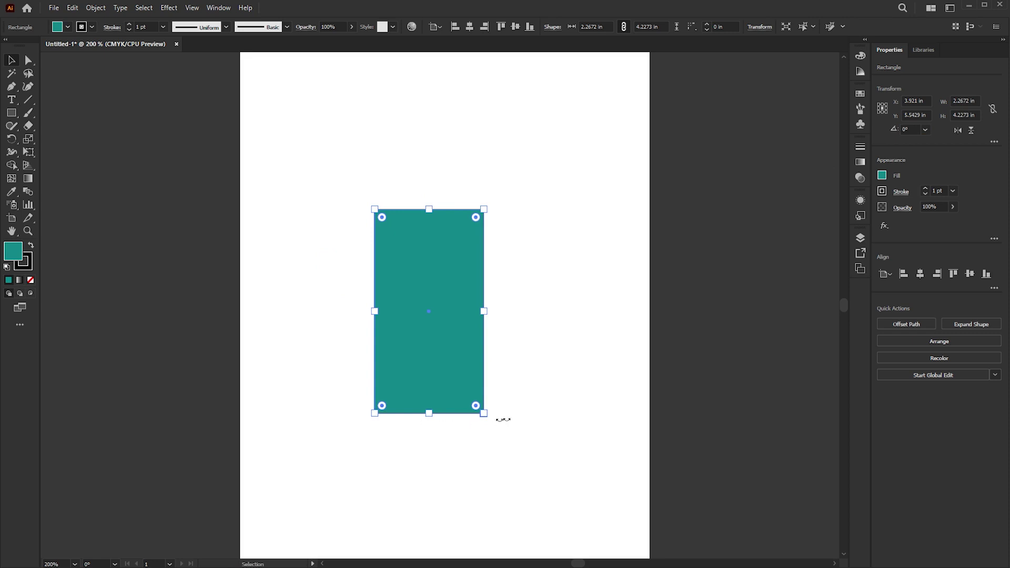
pyautogui.click(901, 128)
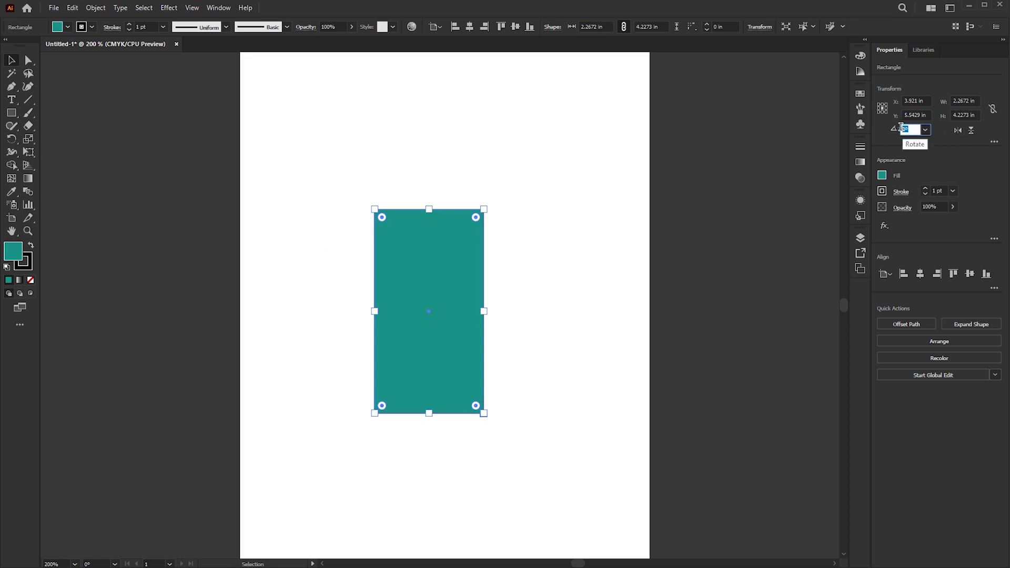
pyautogui.click(704, 224)
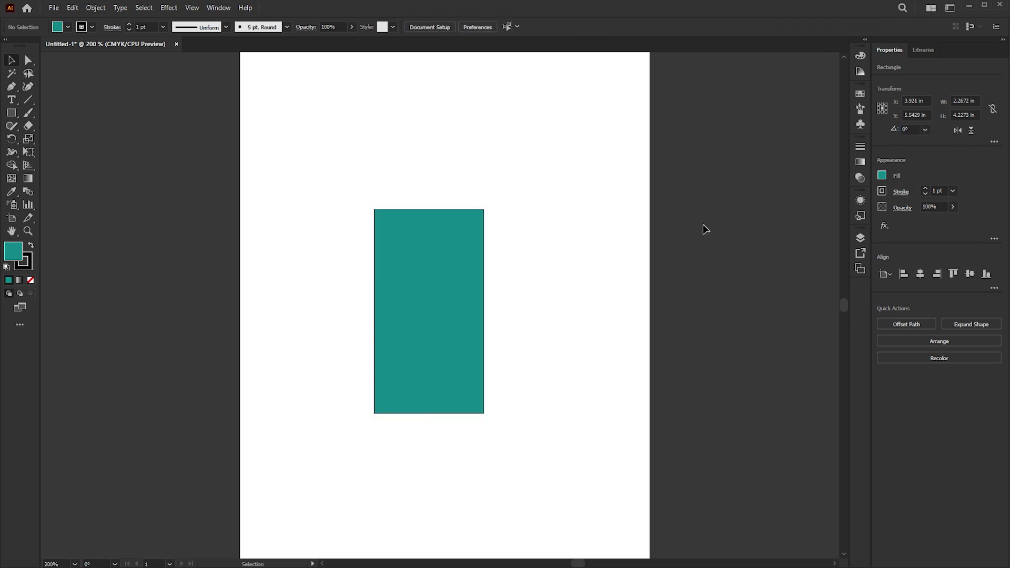
# Select the rectangle and try preset rotation angles of 210° and 150°, resetting its rotation to 0°
pyautogui.click(428, 383)
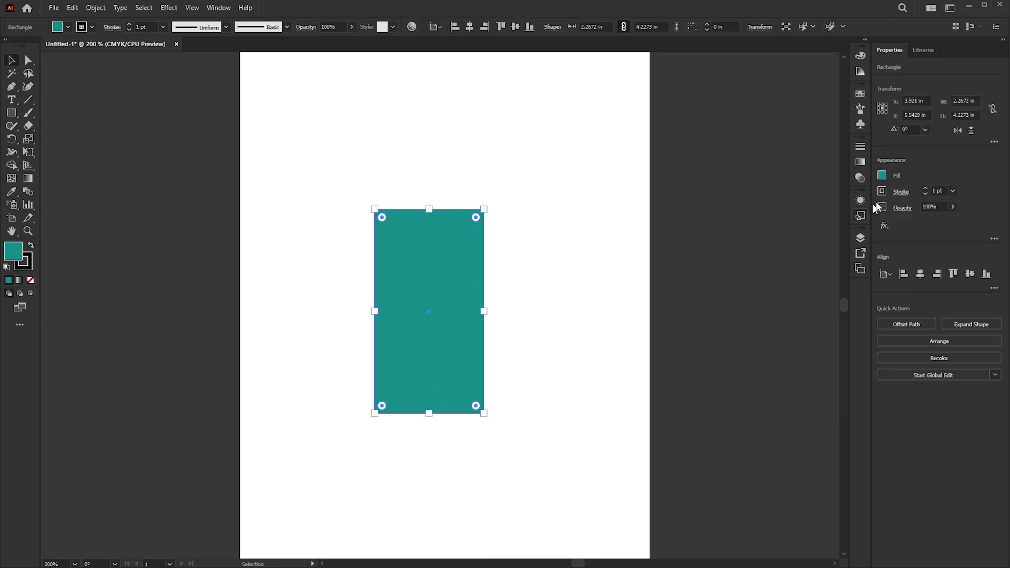
pyautogui.click(925, 129)
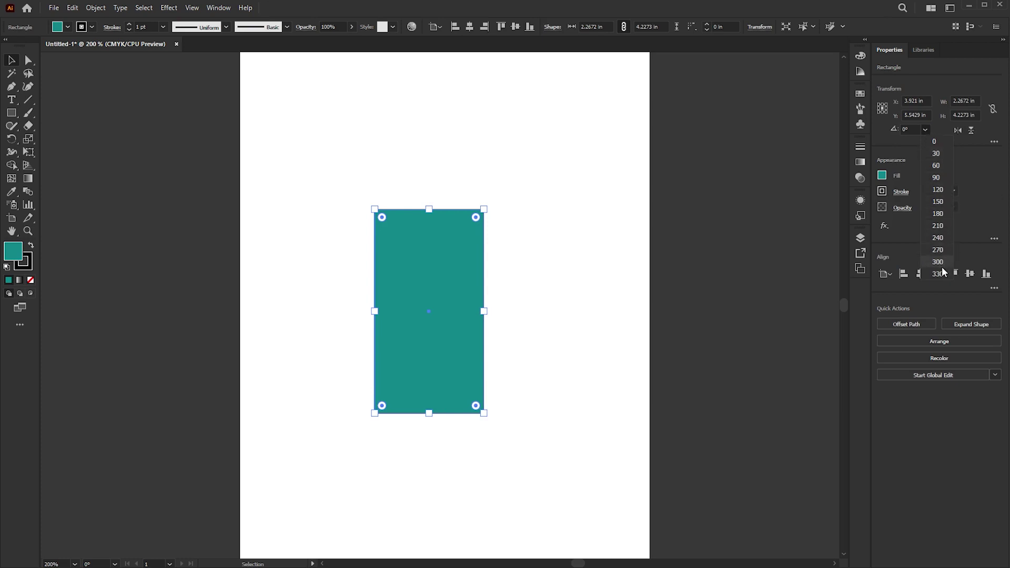
pyautogui.click(937, 225)
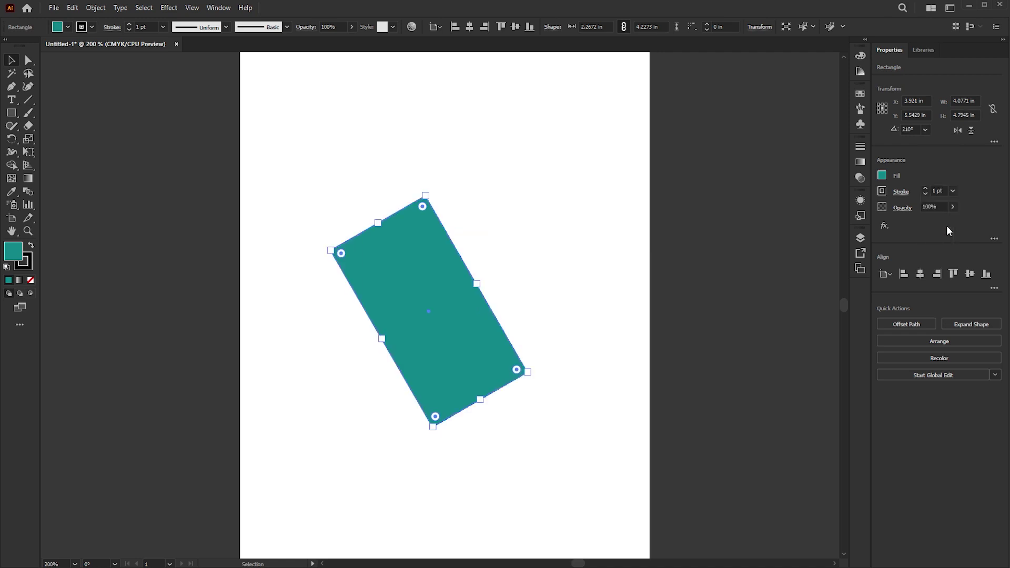
pyautogui.click(903, 130)
pyautogui.press('Return')
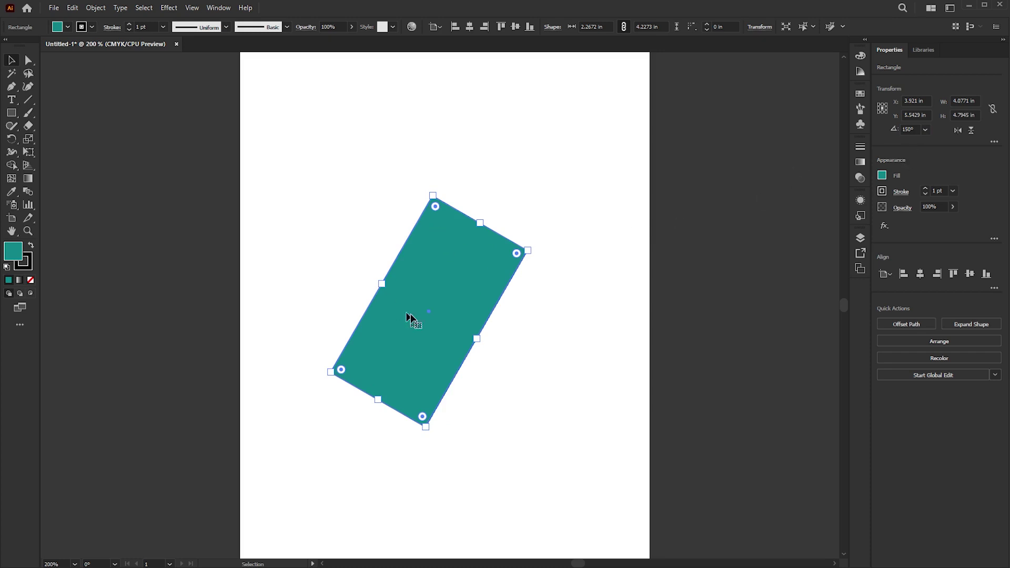
pyautogui.click(924, 130)
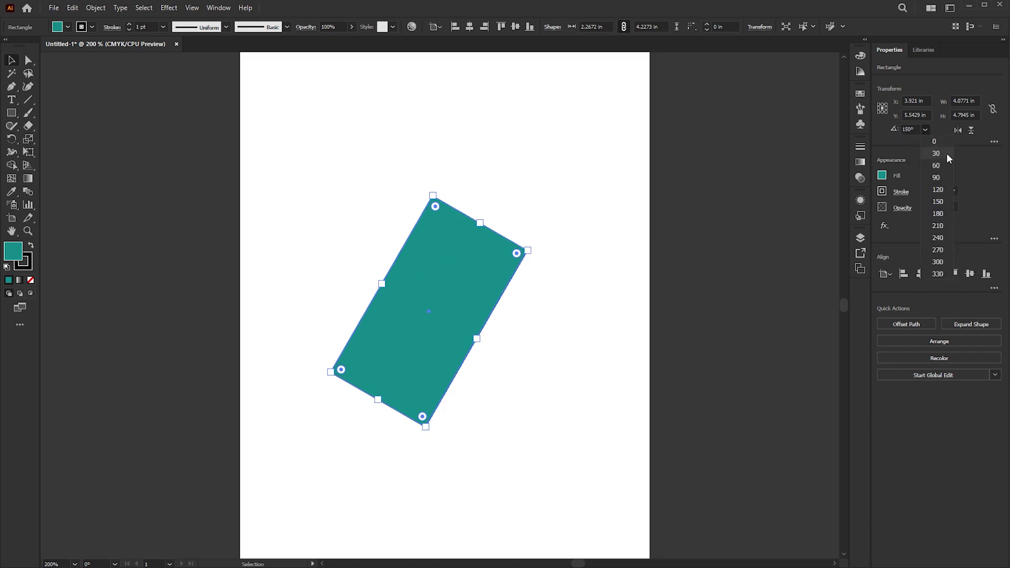
pyautogui.click(935, 142)
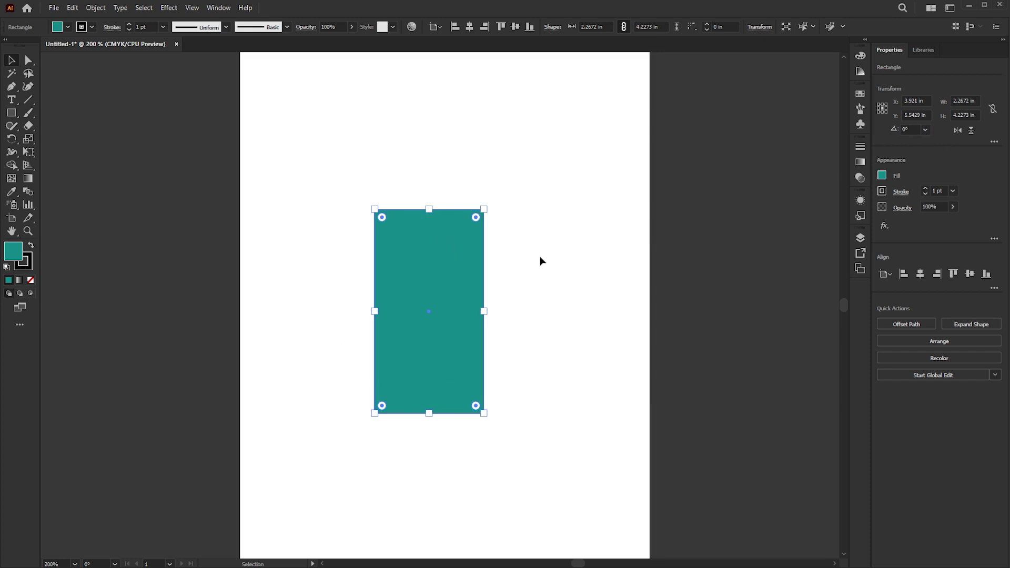
# Try stepping the rectangle's rotation angle gradually up and back down to 13°, and reset it to 0°
pyautogui.click(925, 129)
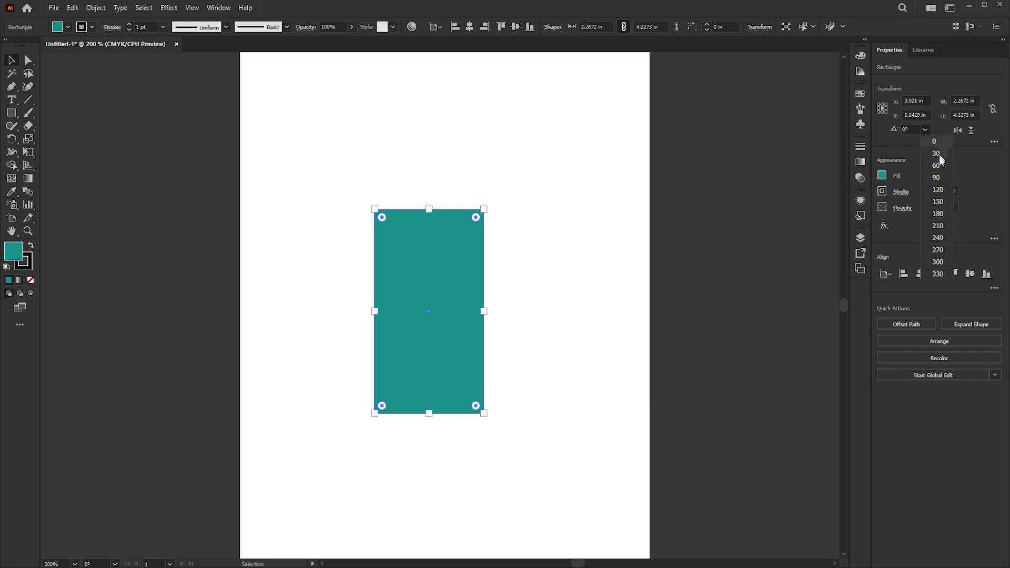
pyautogui.click(913, 140)
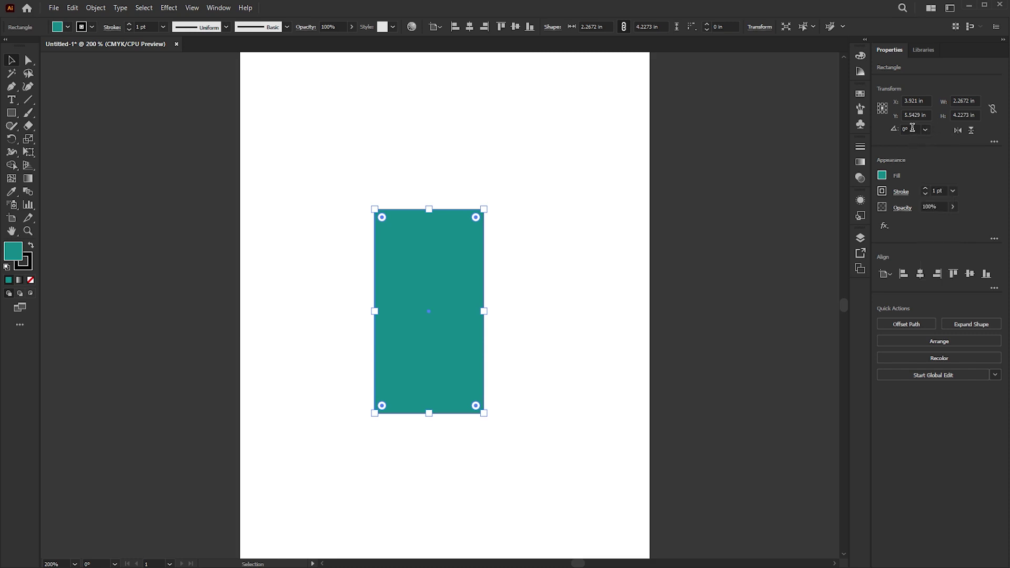
pyautogui.click(912, 127)
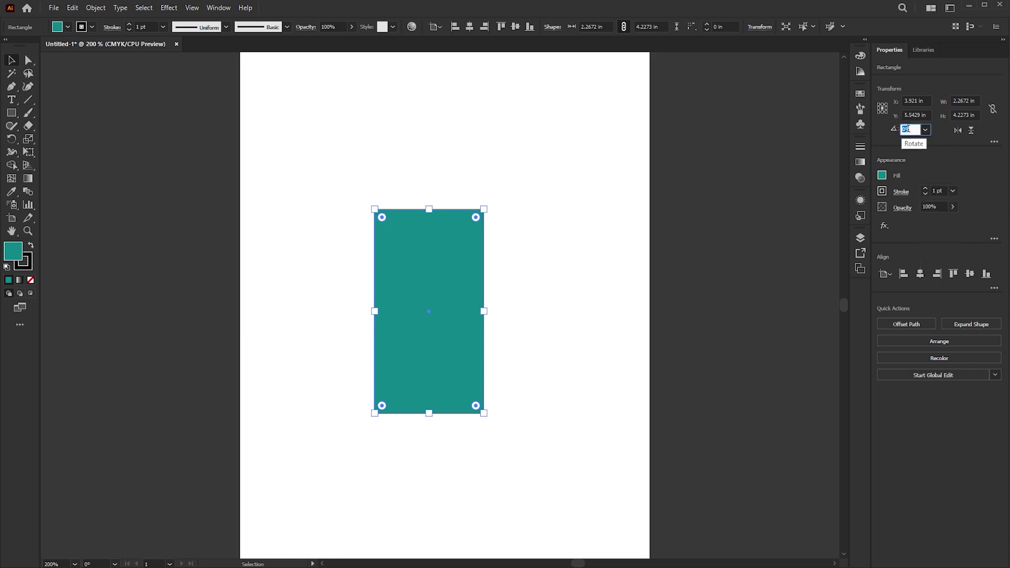
pyautogui.scroll(1, 909, 129)
pyautogui.scroll(20, 909, 129)
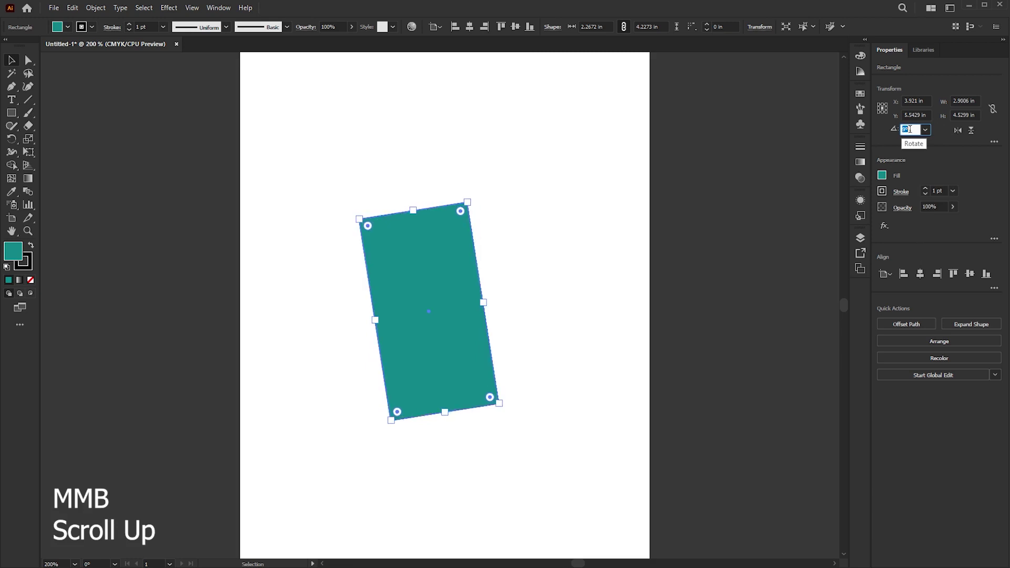
pyautogui.scroll(20, 909, 128)
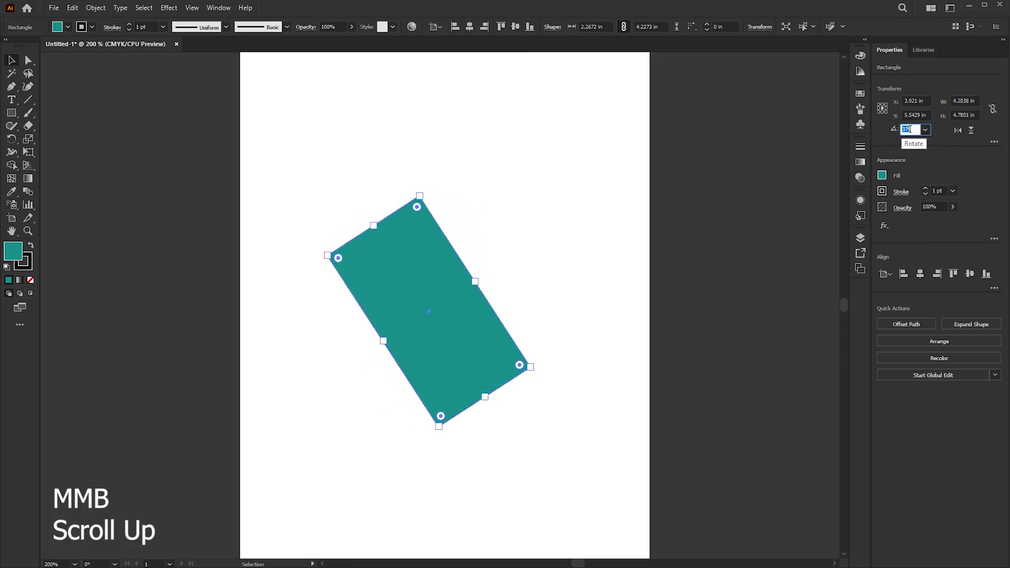
pyautogui.scroll(11, 909, 129)
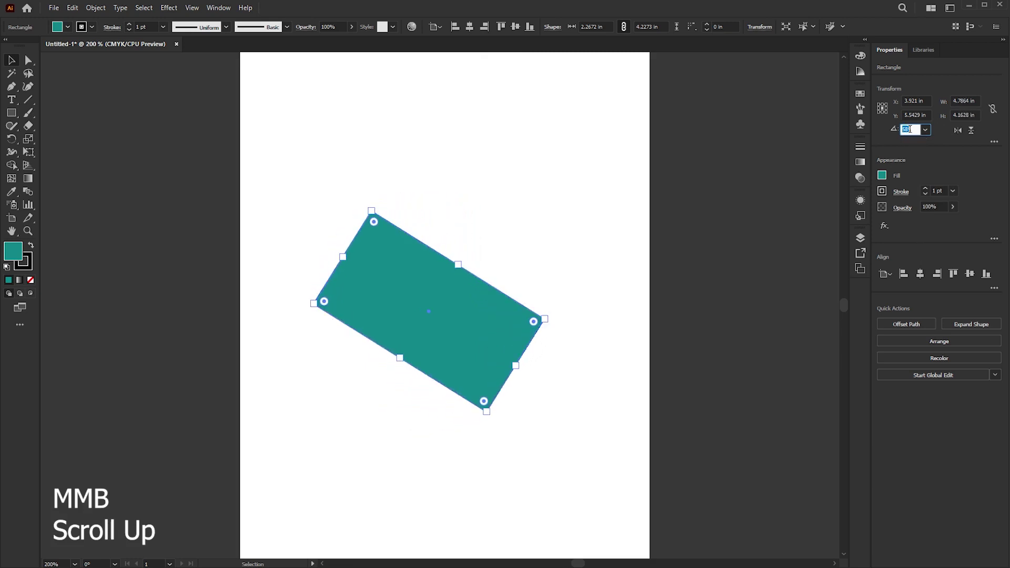
pyautogui.scroll(-7, 909, 129)
pyautogui.scroll(-20, 909, 129)
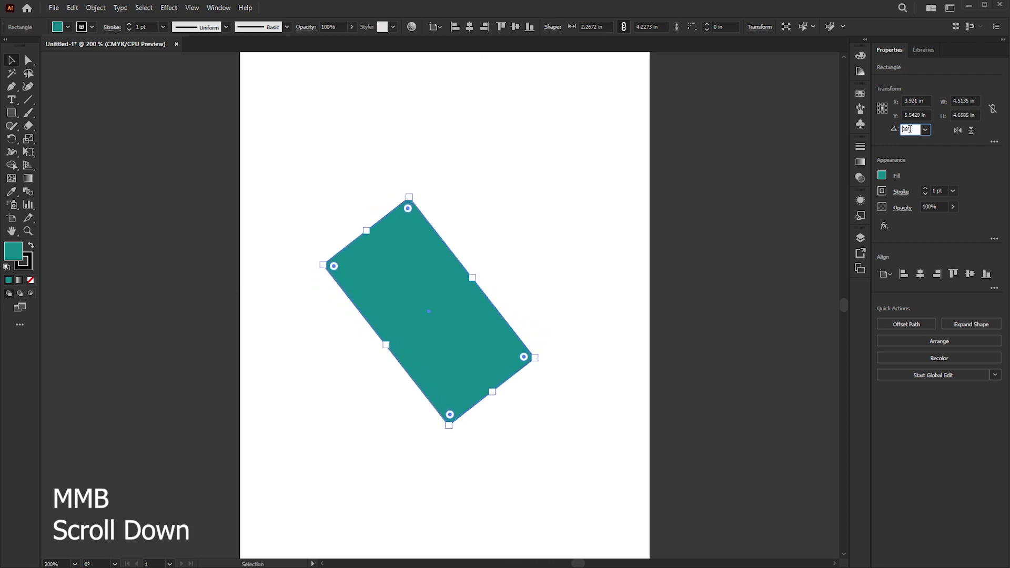
pyautogui.scroll(-9, 909, 129)
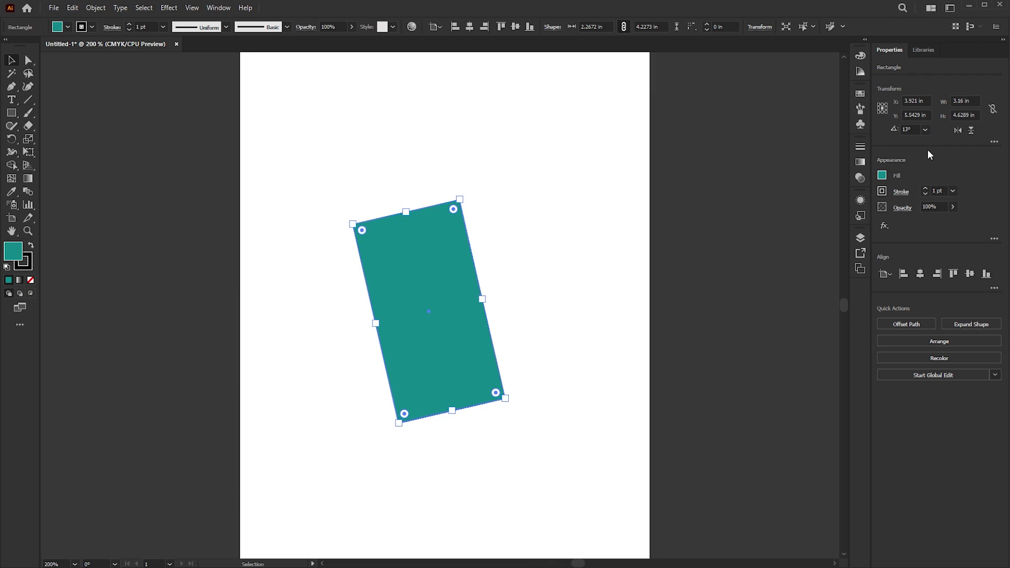
pyautogui.click(909, 130)
pyautogui.write('0')
pyautogui.press('Return')
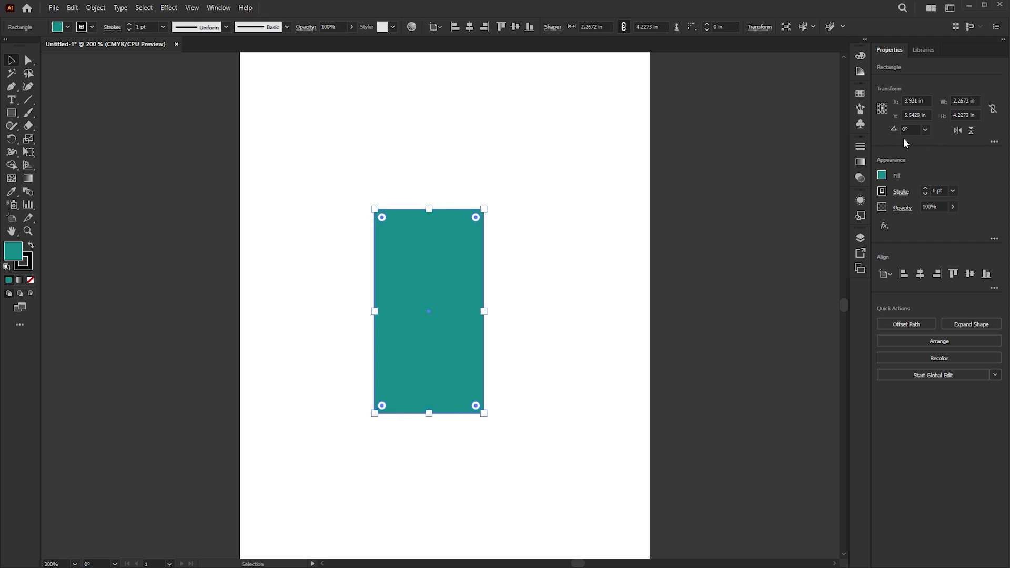
# Set the rectangle's rotation to exactly 45° and undo the rotation
pyautogui.click(910, 129)
pyautogui.write('45')
pyautogui.press('Return')
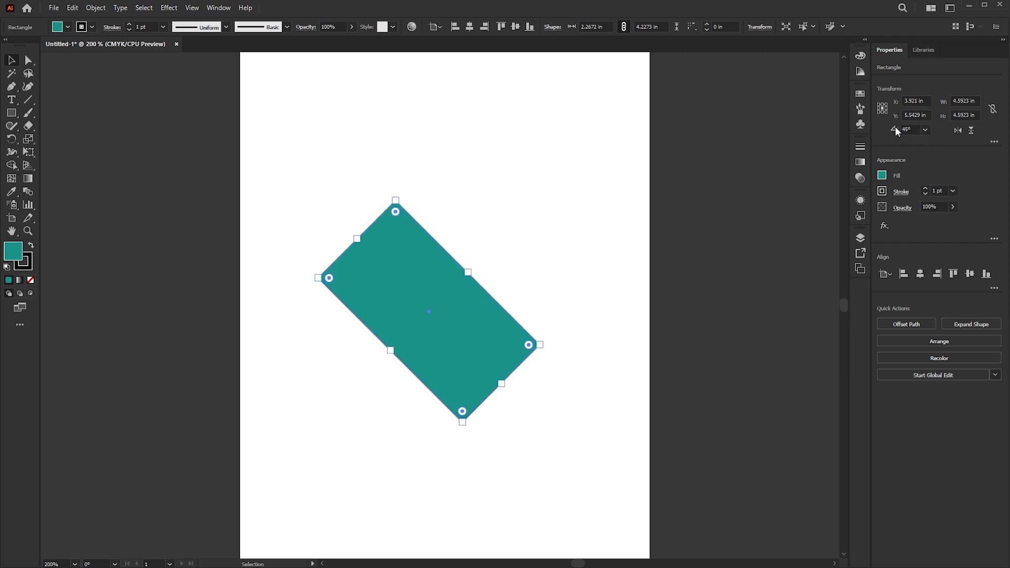
pyautogui.click(562, 267)
pyautogui.hotkey('ctrl', 'z')
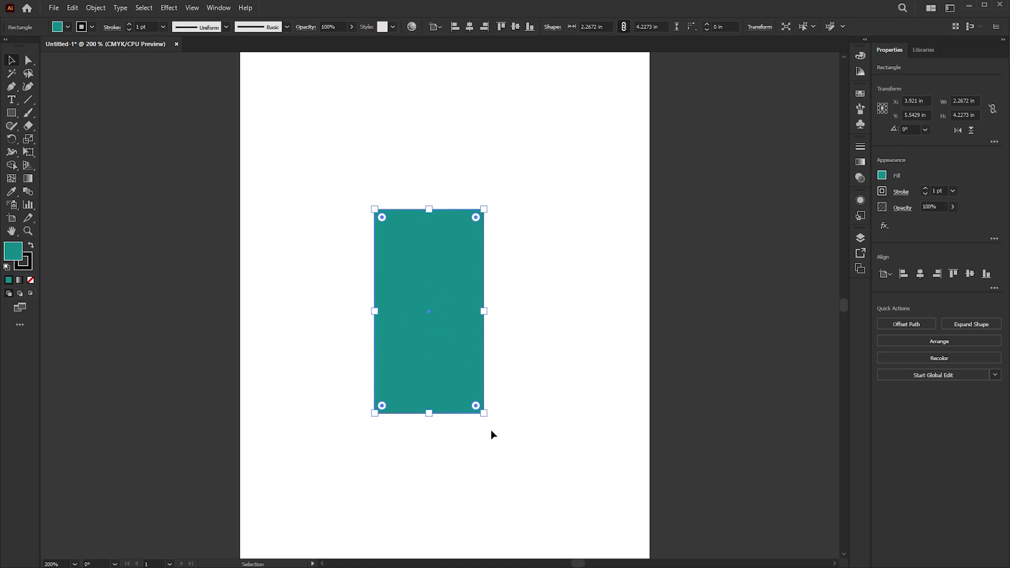
# Try rotating the rectangle from its lower corner to a snapped 45° and on to a freehand angle, undoing the rotations
pyautogui.moveTo(492, 418); pyautogui.dragTo(552, 366)
pyautogui.hotkey('ctrl', 'z')
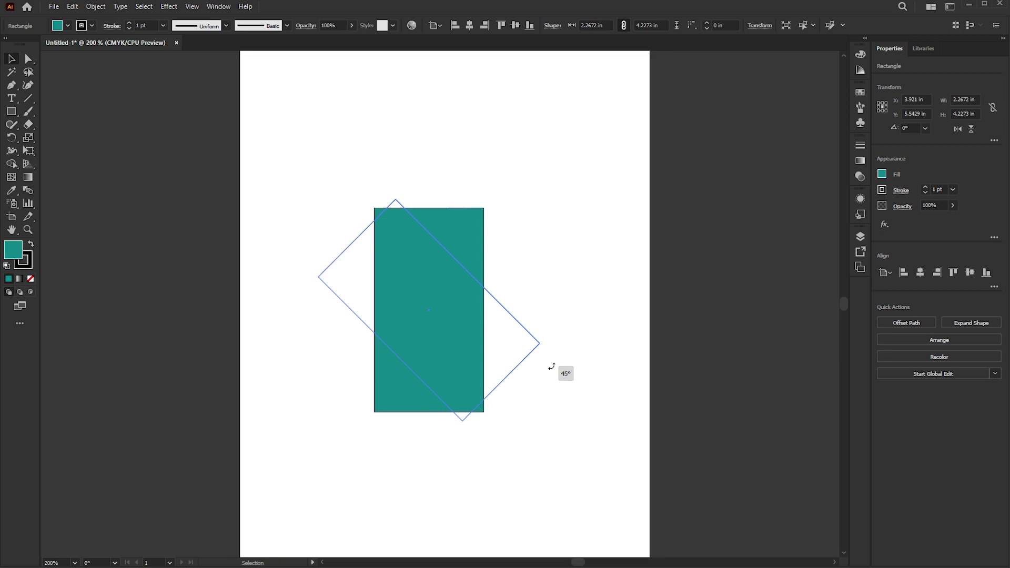
pyautogui.moveTo(550, 366); pyautogui.dragTo(551, 366)
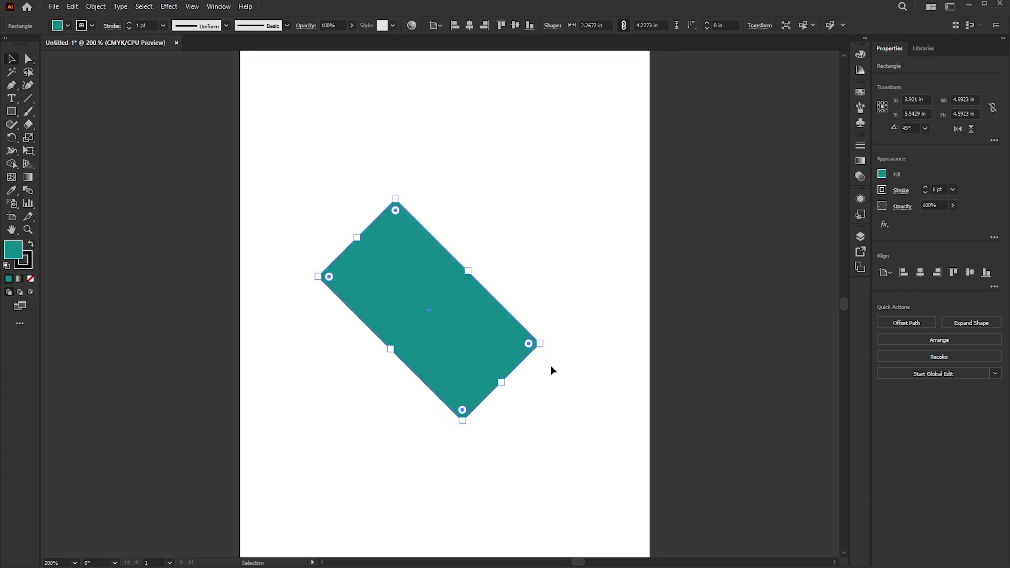
pyautogui.click(915, 128)
pyautogui.moveTo(545, 341); pyautogui.dragTo(548, 361)
pyautogui.hotkey('ctrl', 'z')
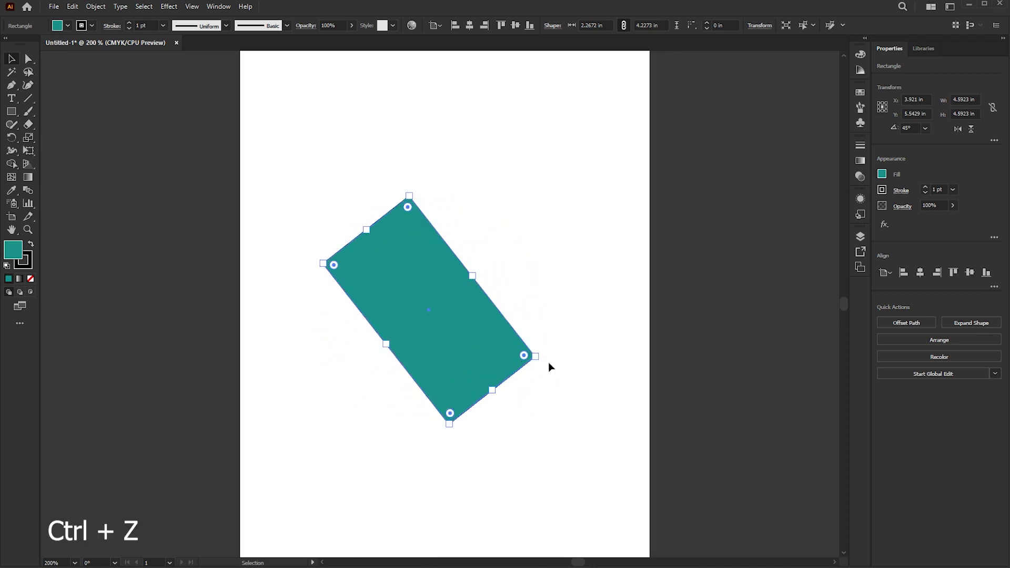
pyautogui.hotkey('ctrl', 'z')
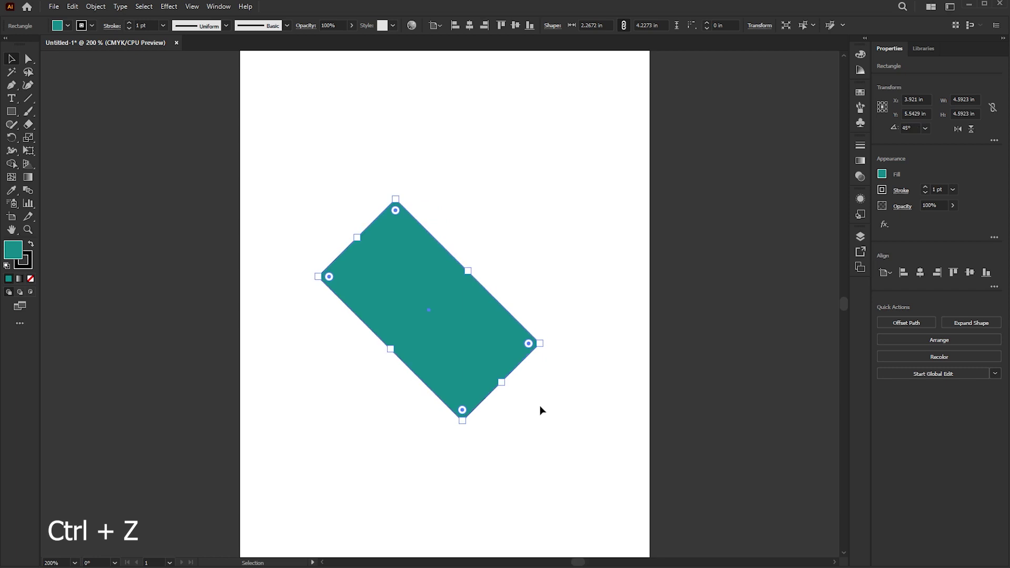
pyautogui.hotkey('ctrl', 'z')
# Move the rectangle to about X 4.49 in, Y 5.45 in, round its corners to about 1.13 in, and undo the rounding
pyautogui.moveTo(428, 350); pyautogui.dragTo(455, 345)
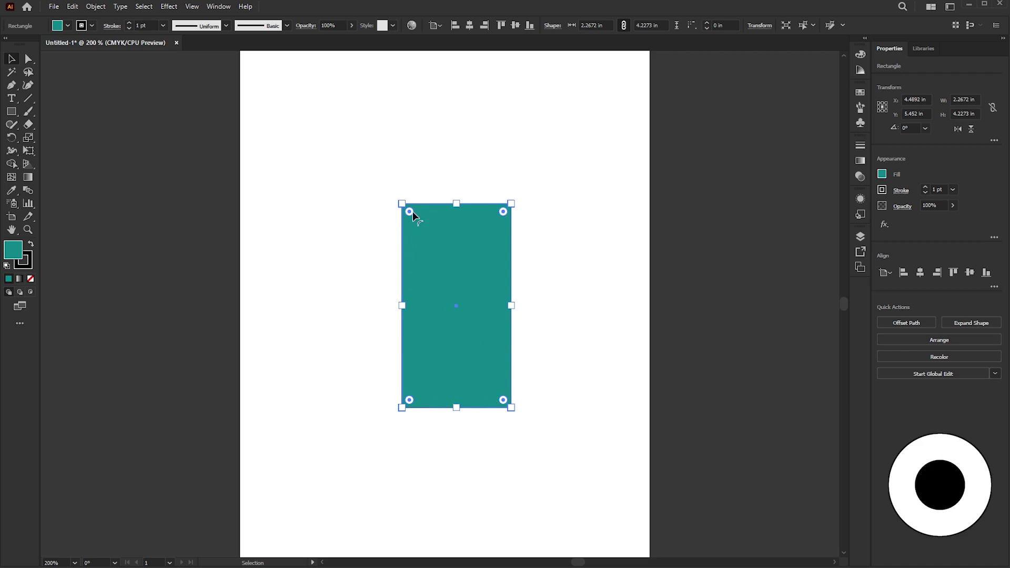
pyautogui.moveTo(409, 212); pyautogui.dragTo(480, 328)
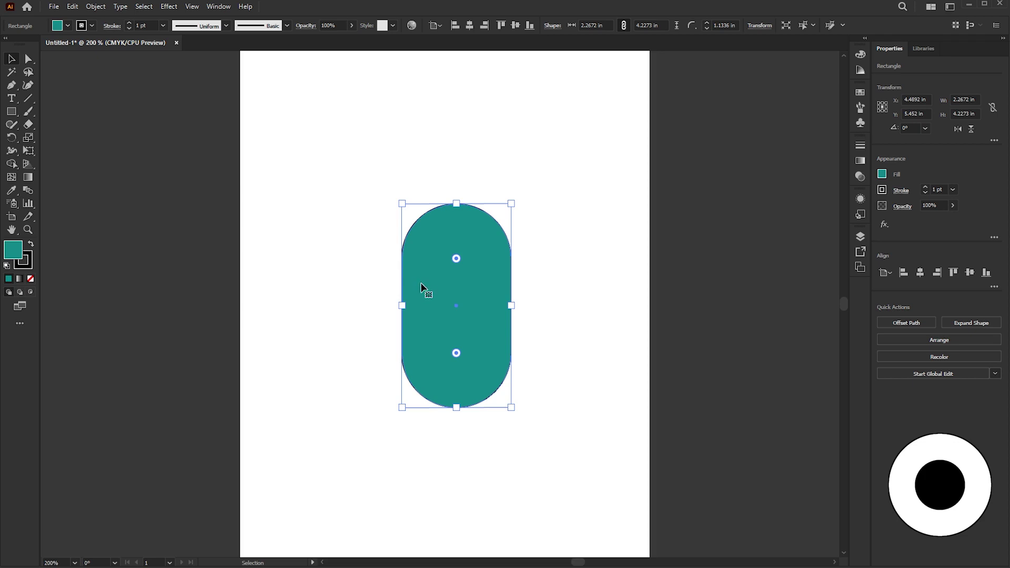
pyautogui.hotkey('ctrl', 'z')
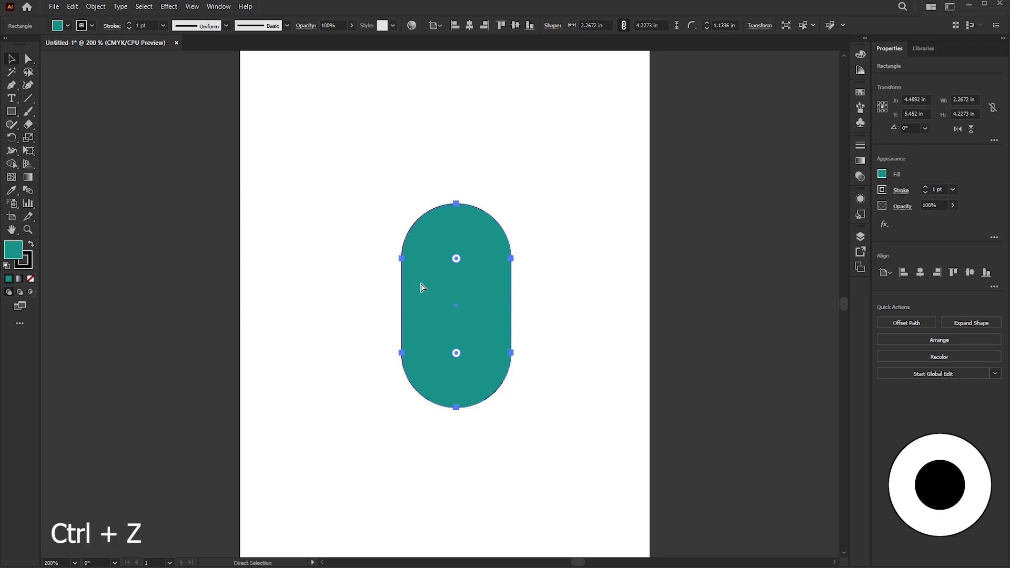
# Widen the rectangle to about 4.53 in, move it to about X 3.96 in, Y 5.34 in, and deselect it
pyautogui.moveTo(511, 305); pyautogui.dragTo(619, 305)
pyautogui.moveTo(540, 285); pyautogui.dragTo(460, 279)
pyautogui.click(301, 184)
# Round all four corners of the rectangle to a radius of about 0.91 in and pull them back to square corners
pyautogui.scroll(3, 309, 201)
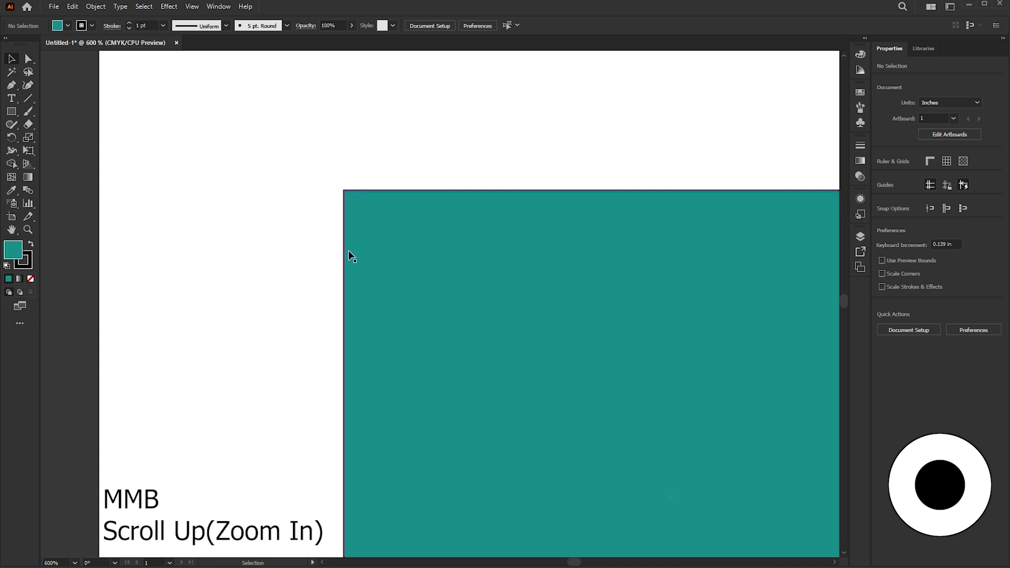
pyautogui.scroll(-4, 320, 218)
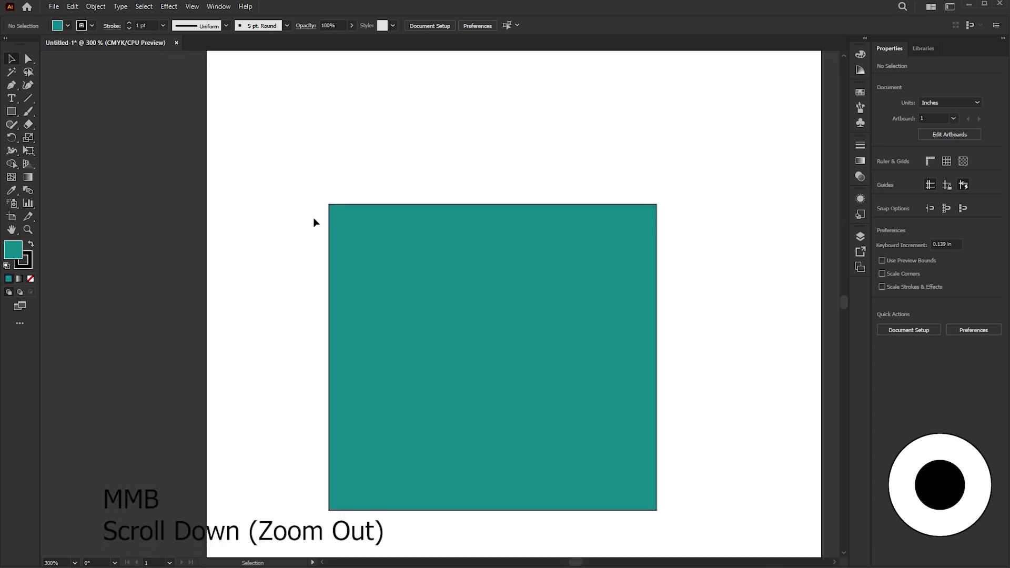
pyautogui.scroll(4, 558, 220)
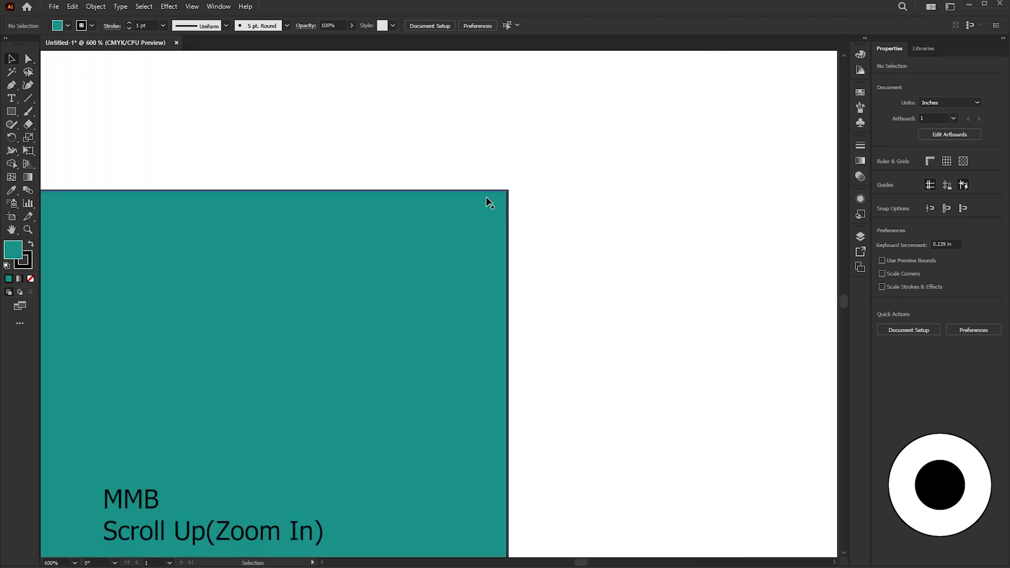
pyautogui.scroll(-1, 589, 335)
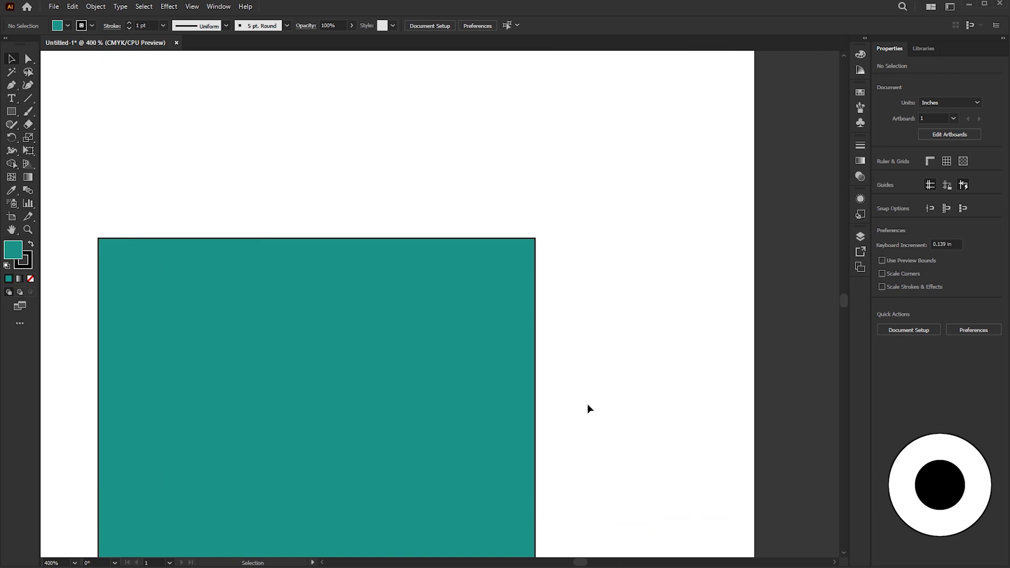
pyautogui.press('space')
pyautogui.moveTo(584, 399); pyautogui.dragTo(678, 275)
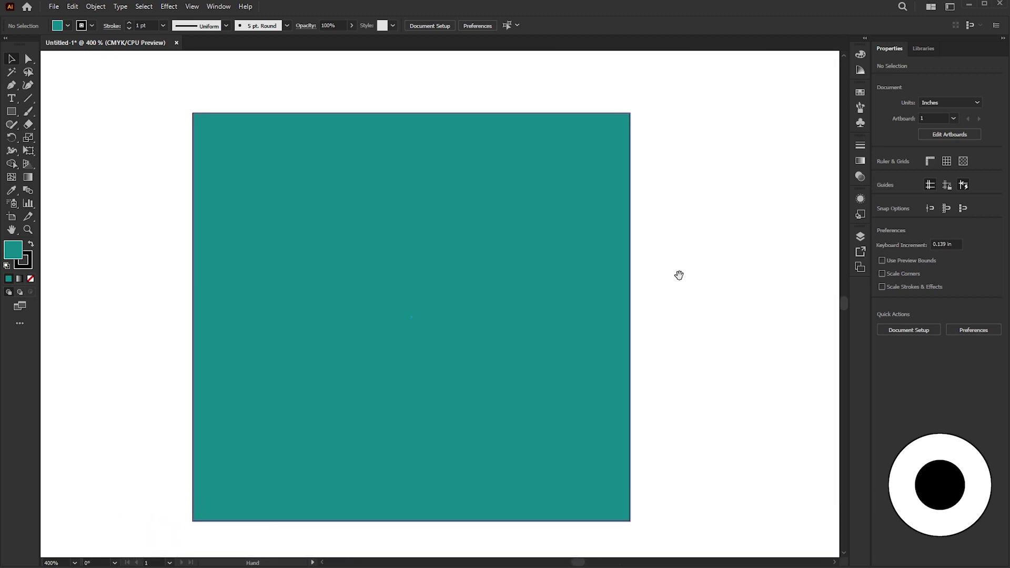
pyautogui.click(336, 234)
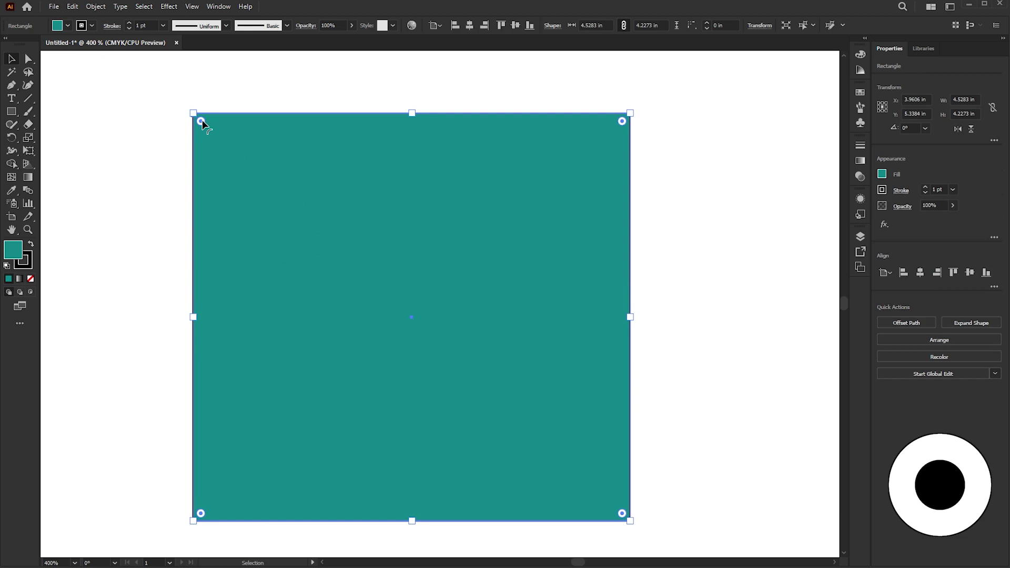
pyautogui.moveTo(201, 123); pyautogui.dragTo(273, 208)
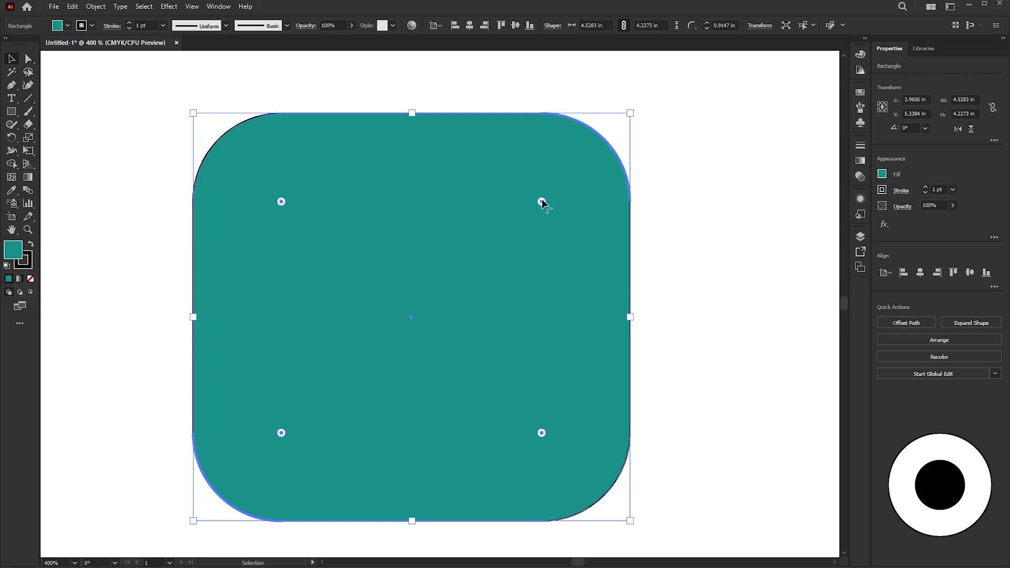
pyautogui.moveTo(541, 202); pyautogui.dragTo(675, 118)
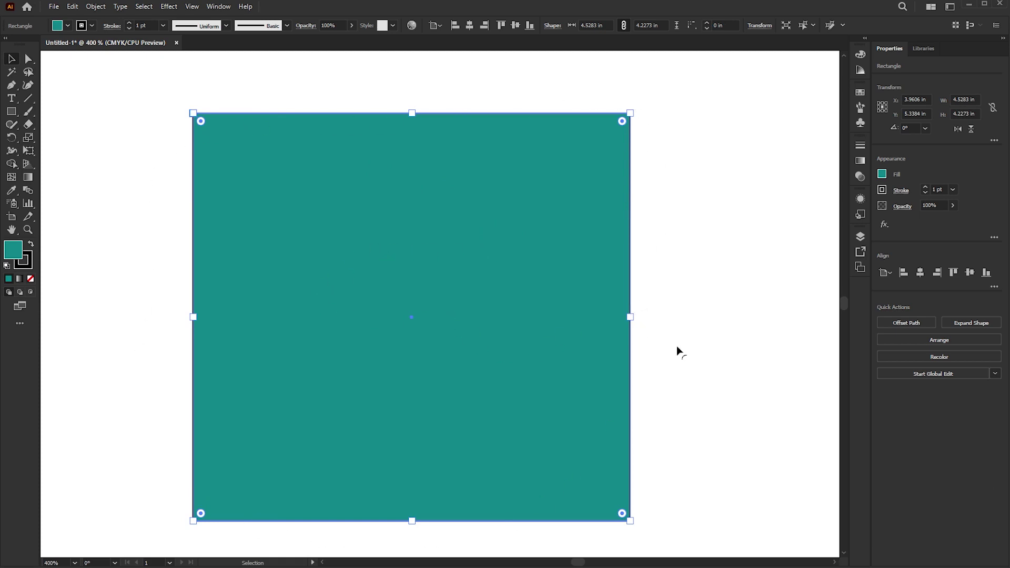
# Resize the rectangle to about 3.39 in wide and 3.05 in high, and move it to about X 4.12 in, Y 5.27 in
pyautogui.moveTo(634, 317); pyautogui.dragTo(694, 317)
pyautogui.moveTo(444, 107); pyautogui.dragTo(449, 232)
pyautogui.hotkey('ctrl', 'z')
pyautogui.moveTo(460, 307); pyautogui.dragTo(467, 254)
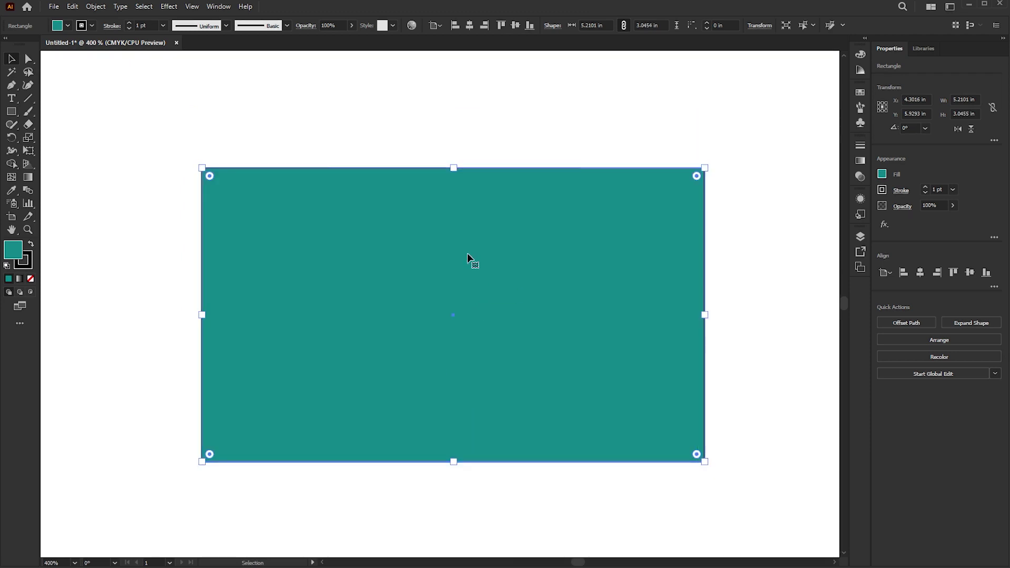
pyautogui.moveTo(705, 314); pyautogui.dragTo(526, 315)
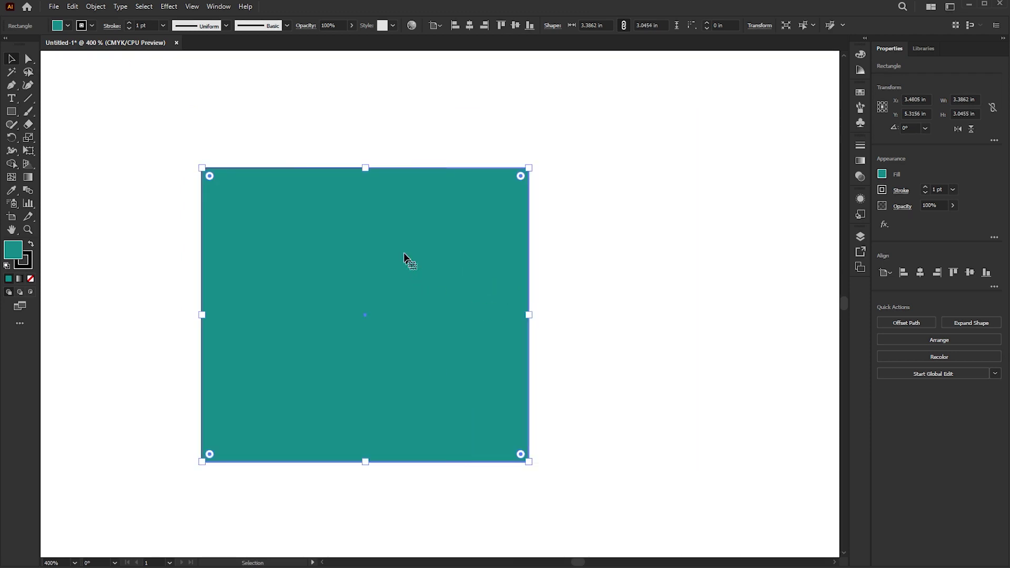
pyautogui.moveTo(405, 255); pyautogui.dragTo(465, 245)
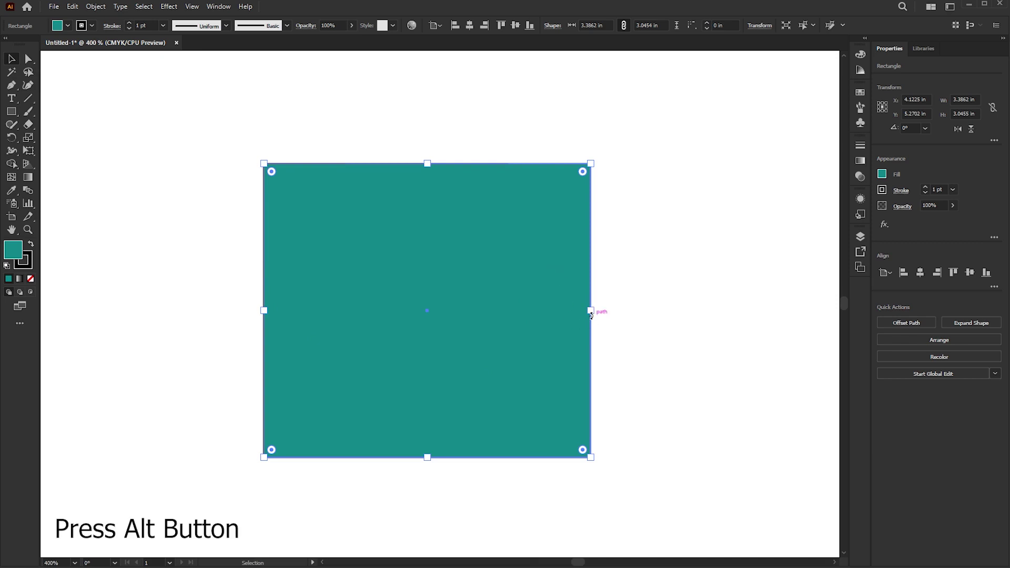
# Resize the rectangle symmetrically about its centre to about 3.19 in wide and 3.57 in high
pyautogui.moveTo(590, 311); pyautogui.dragTo(684, 314)
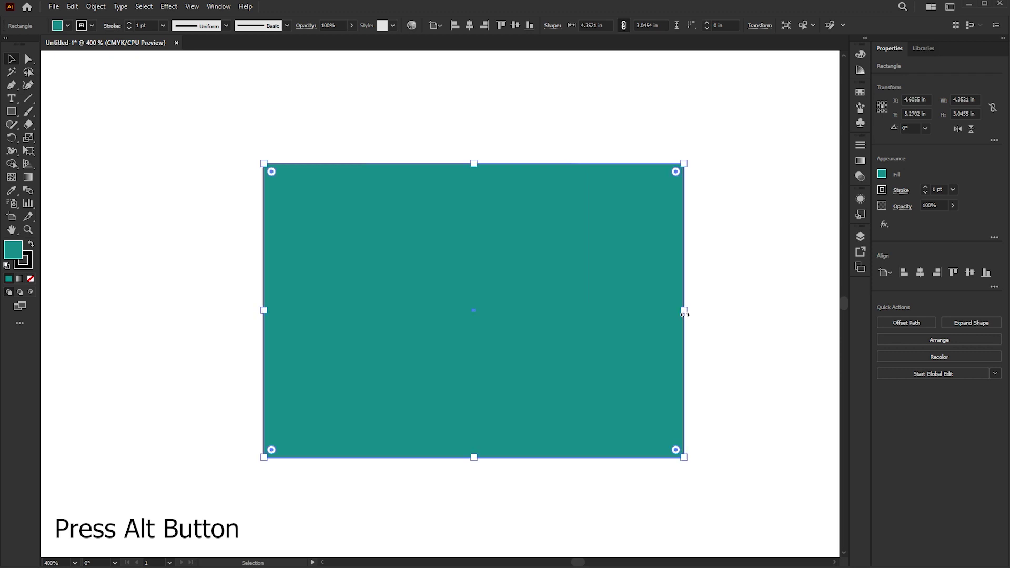
pyautogui.hotkey('ctrl', 'z')
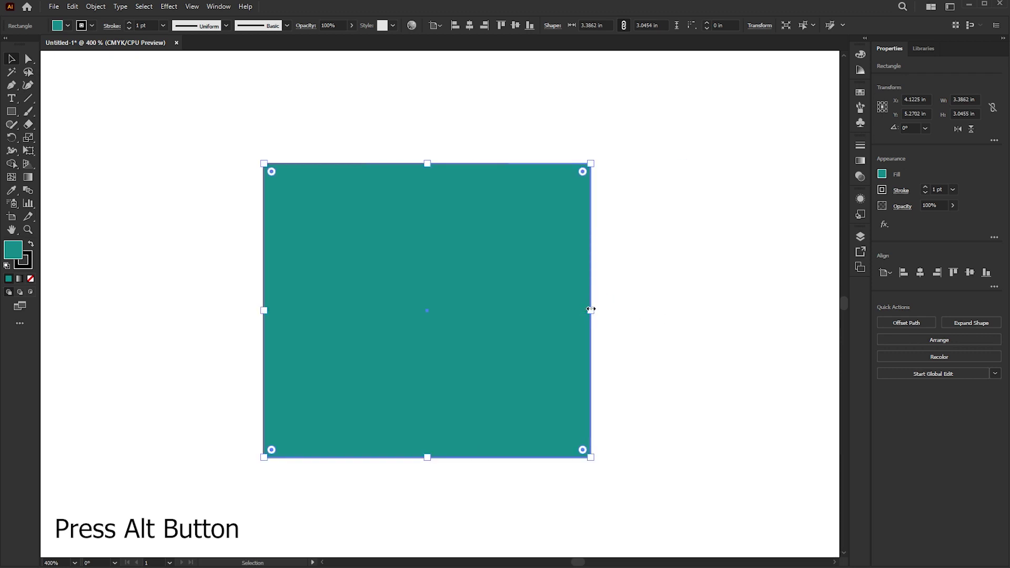
pyautogui.moveTo(589, 311); pyautogui.dragTo(698, 310)
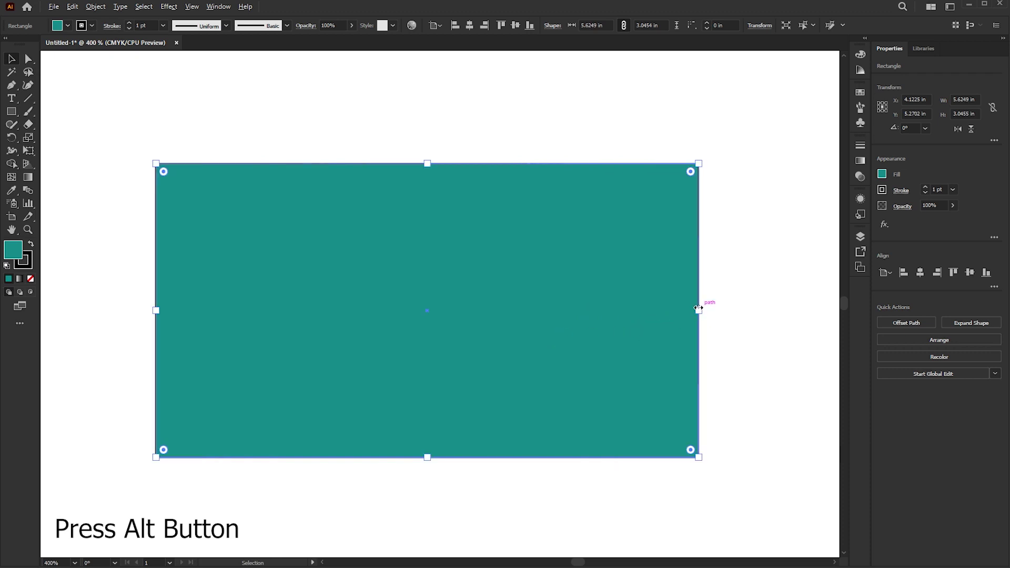
pyautogui.moveTo(698, 308); pyautogui.dragTo(581, 309)
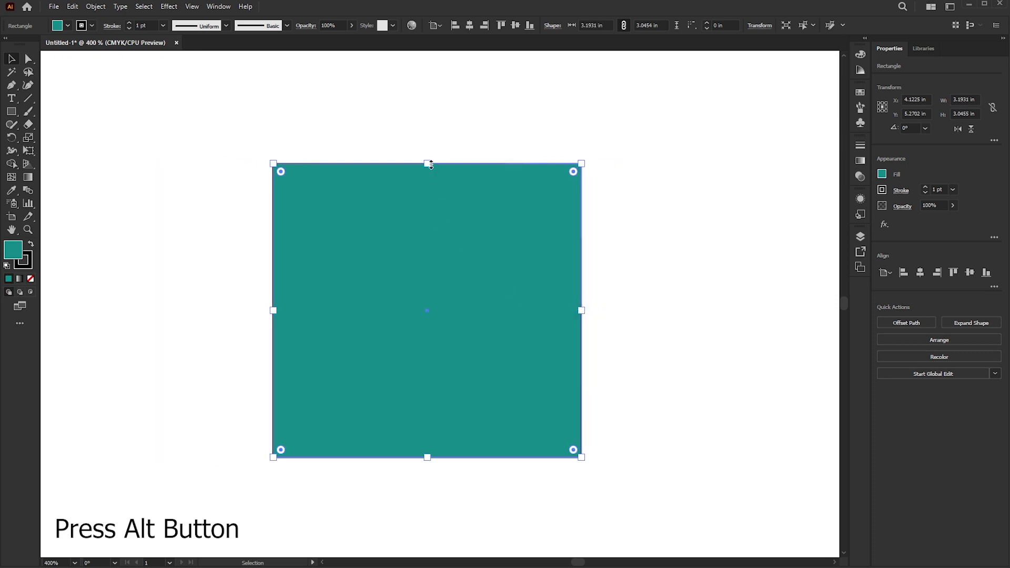
pyautogui.moveTo(431, 165); pyautogui.dragTo(435, 142)
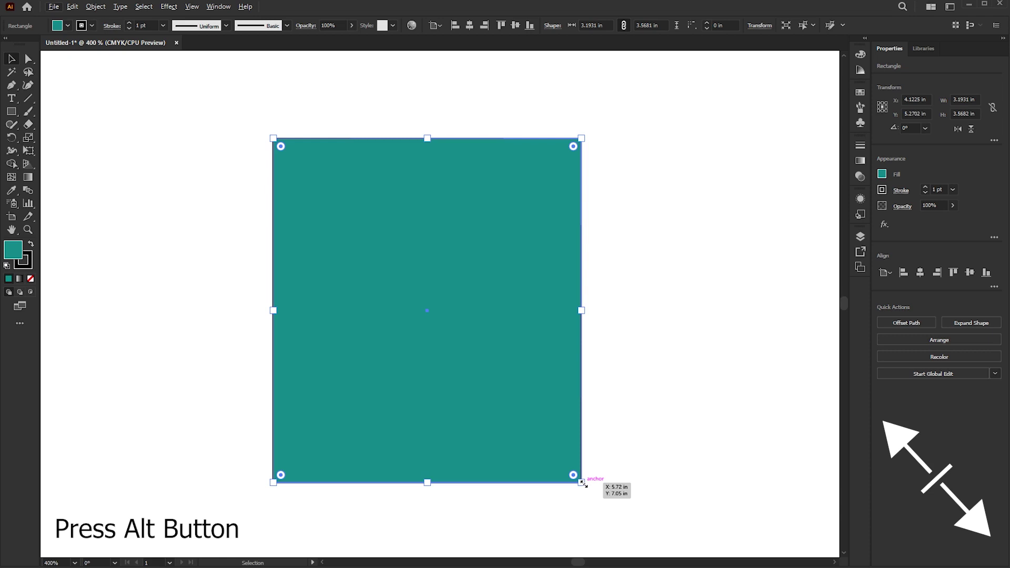
# Resize the rectangle from its lower-right corner, shrinking it to about 1.46 by 1.84 in and enlarging it to about 3.75 in square
pyautogui.moveTo(582, 482); pyautogui.dragTo(414, 316)
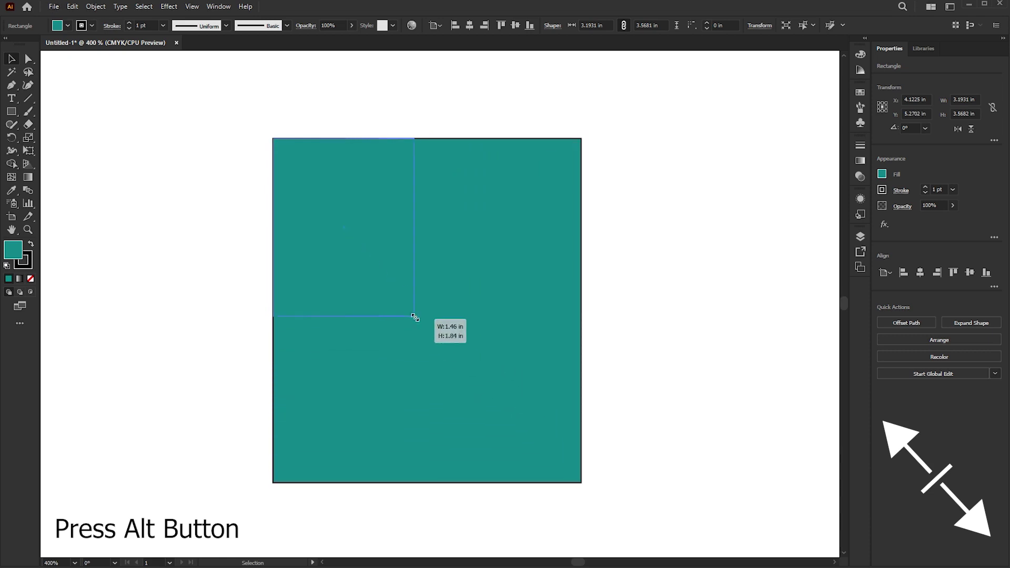
pyautogui.moveTo(415, 317); pyautogui.dragTo(634, 500)
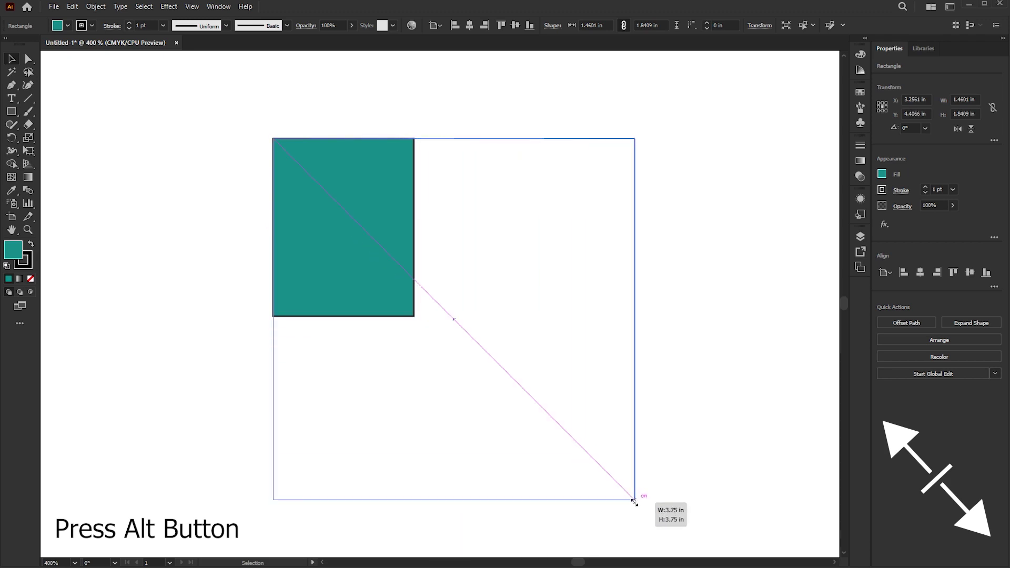
pyautogui.moveTo(635, 501); pyautogui.dragTo(634, 502)
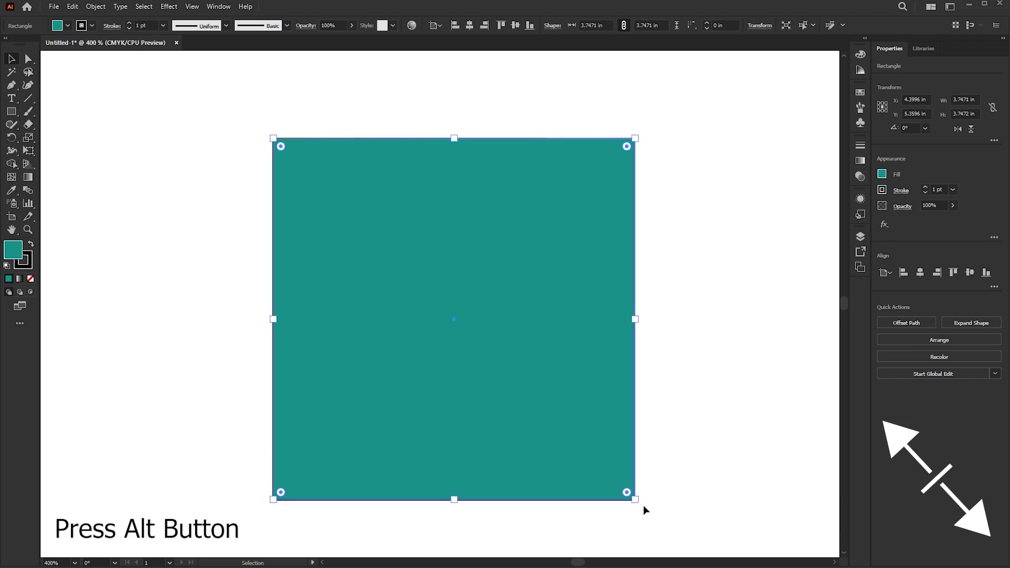
# Resize the rectangle to about 2.52 in wide and 2.59 in high, and move it to about X 4.34 in, Y 4.95 in
pyautogui.moveTo(635, 497); pyautogui.dragTo(581, 435)
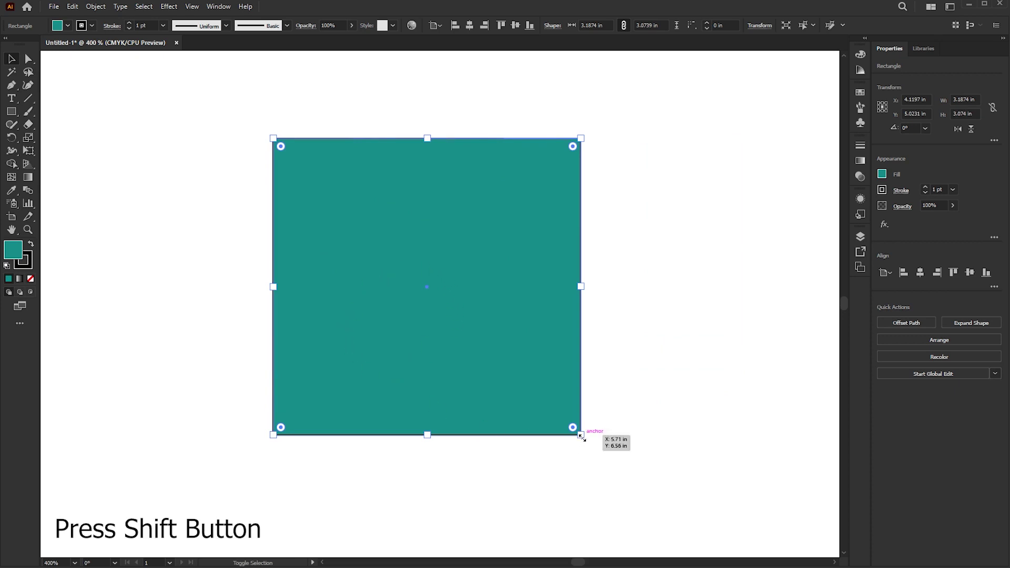
pyautogui.moveTo(582, 437); pyautogui.dragTo(662, 510)
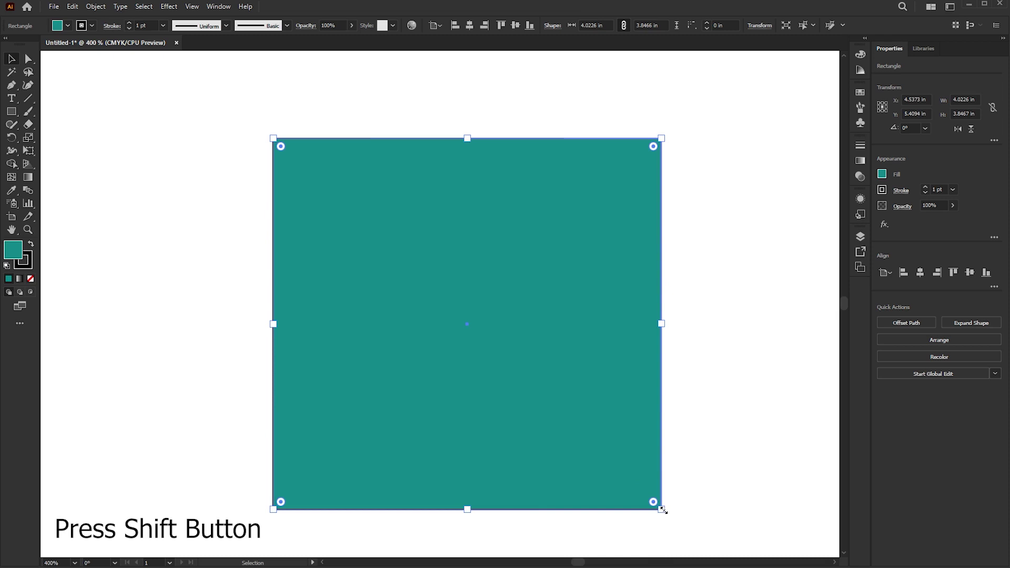
pyautogui.moveTo(663, 511); pyautogui.dragTo(517, 389)
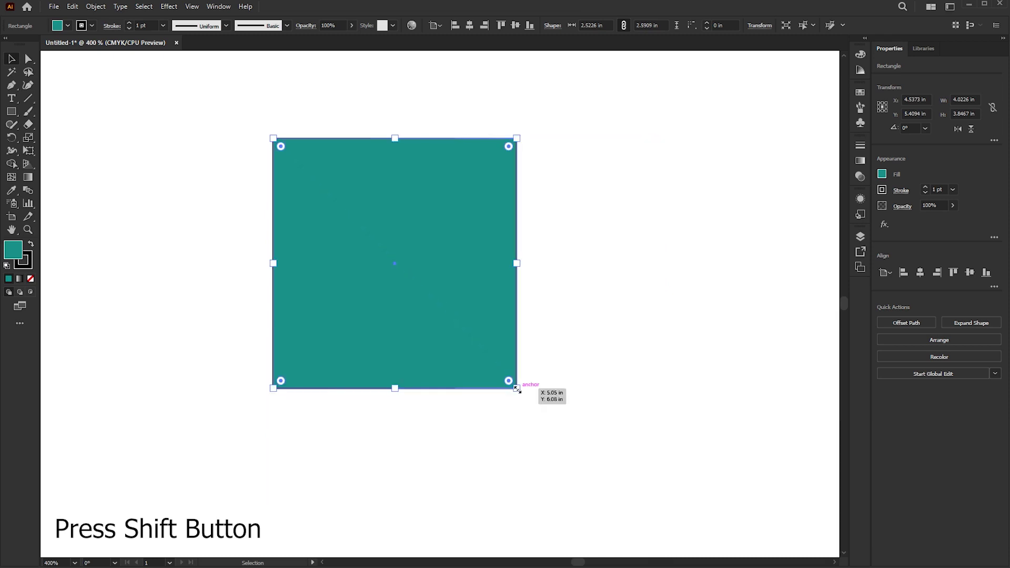
pyautogui.moveTo(394, 268); pyautogui.dragTo(447, 284)
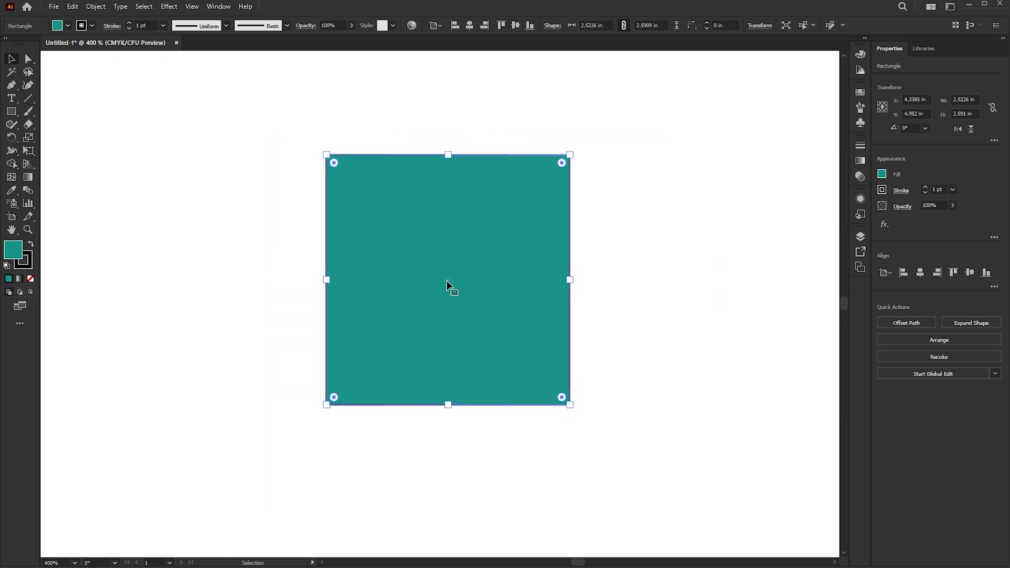